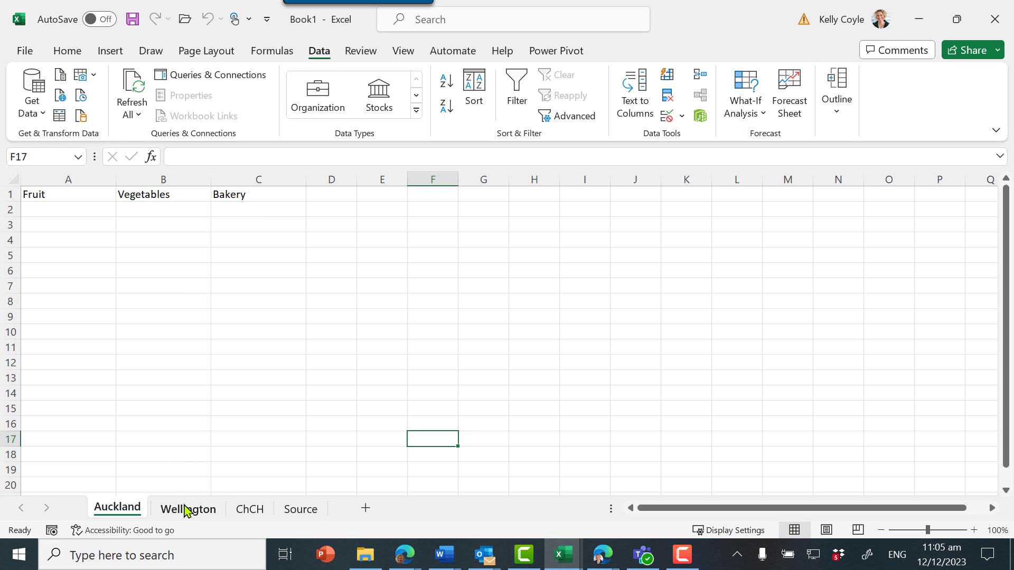
- Retype Wellington's B1 header as Vegetables and ChCH's C1 header as Bakery
click(186, 511)
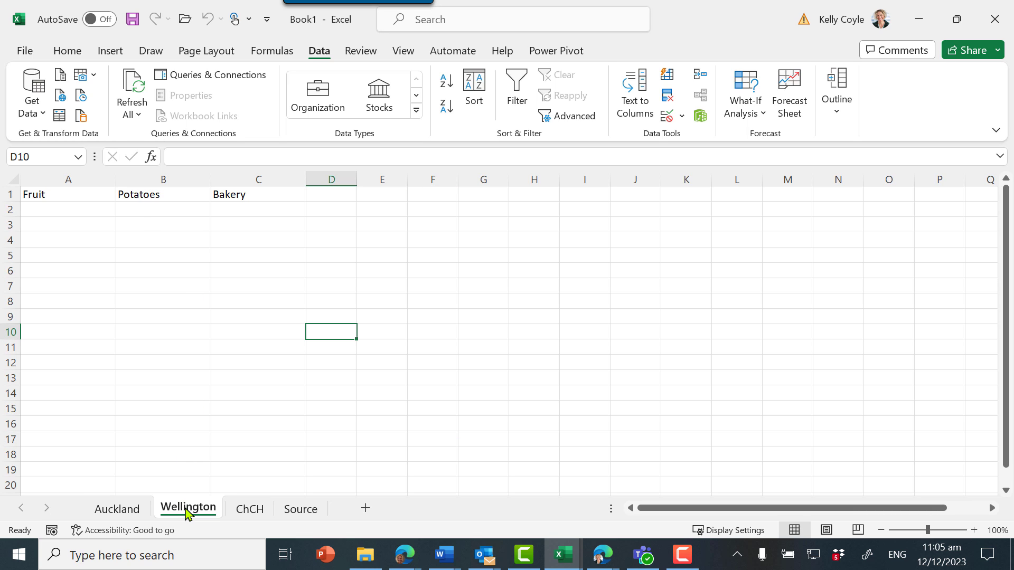
click(174, 196)
text(Vegetabl)
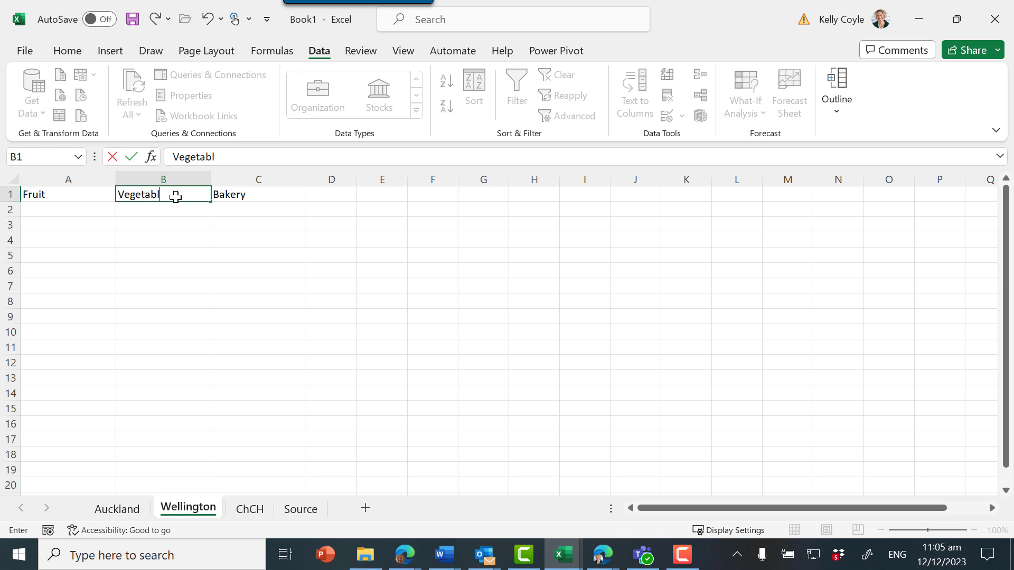
key(Return)
click(249, 508)
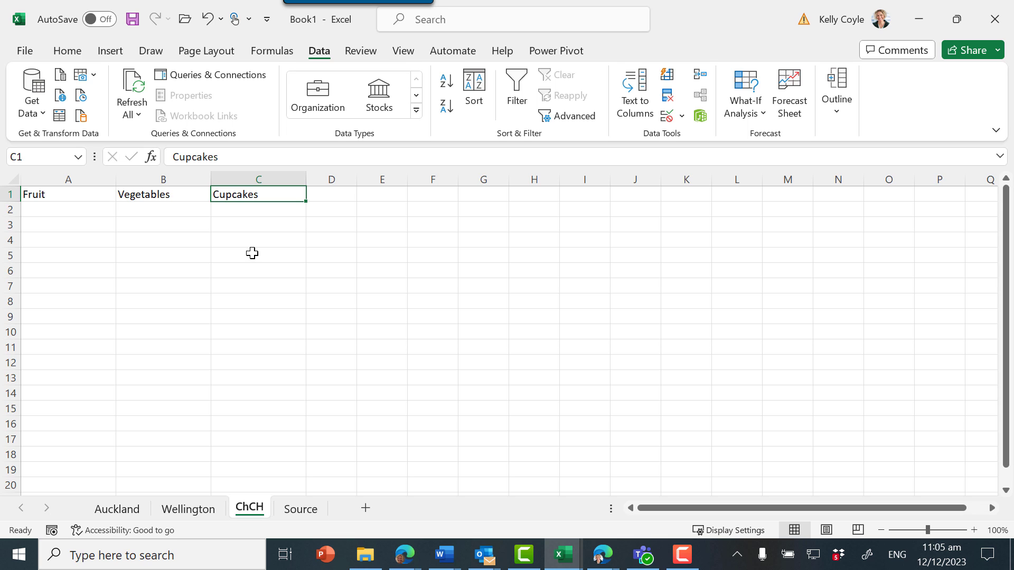
text(Ba)
key(Return)
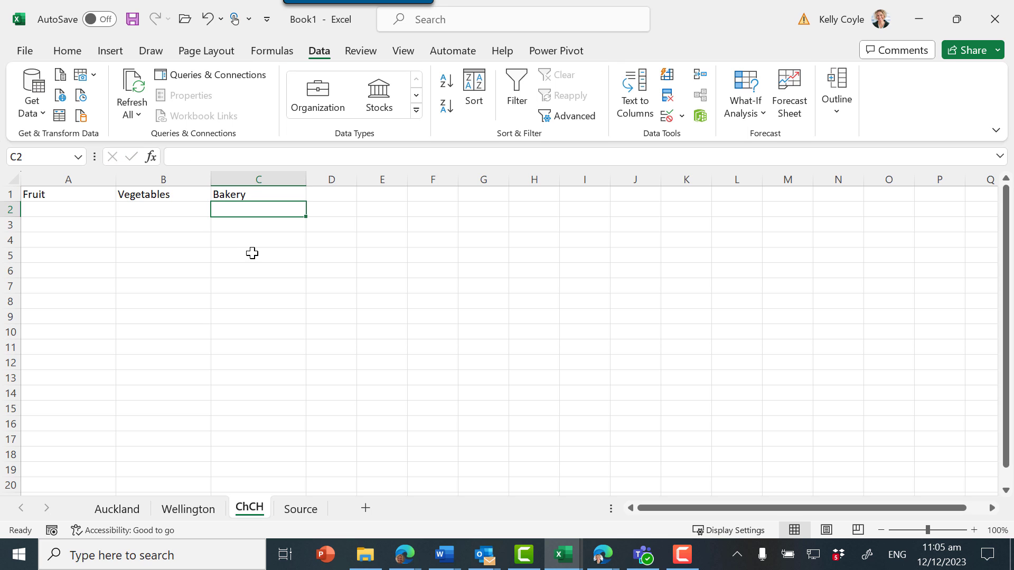
- Review the Auckland, Wellington and ChCH headers, then go to the Source sheet
click(133, 510)
click(165, 510)
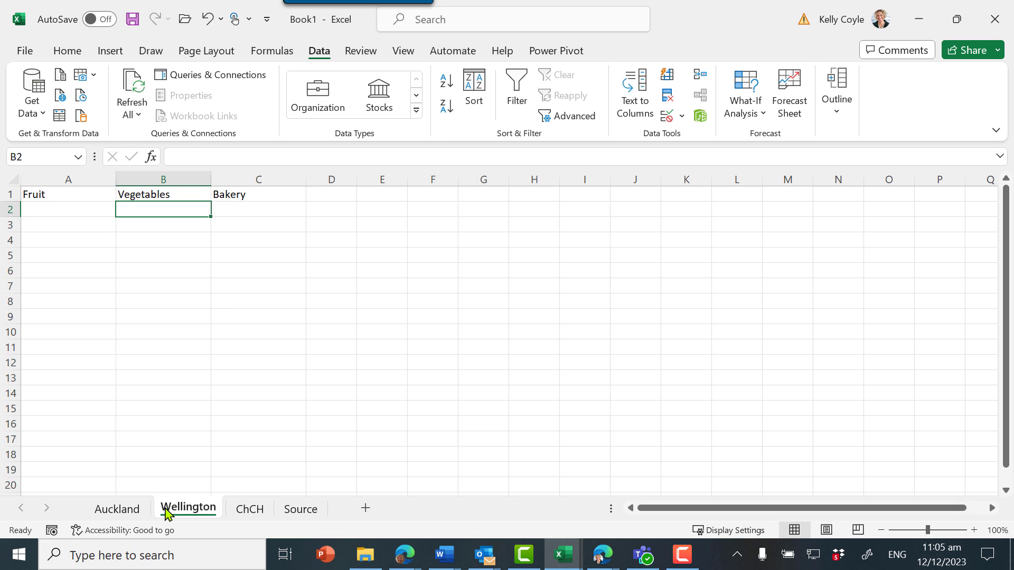
click(247, 510)
click(298, 510)
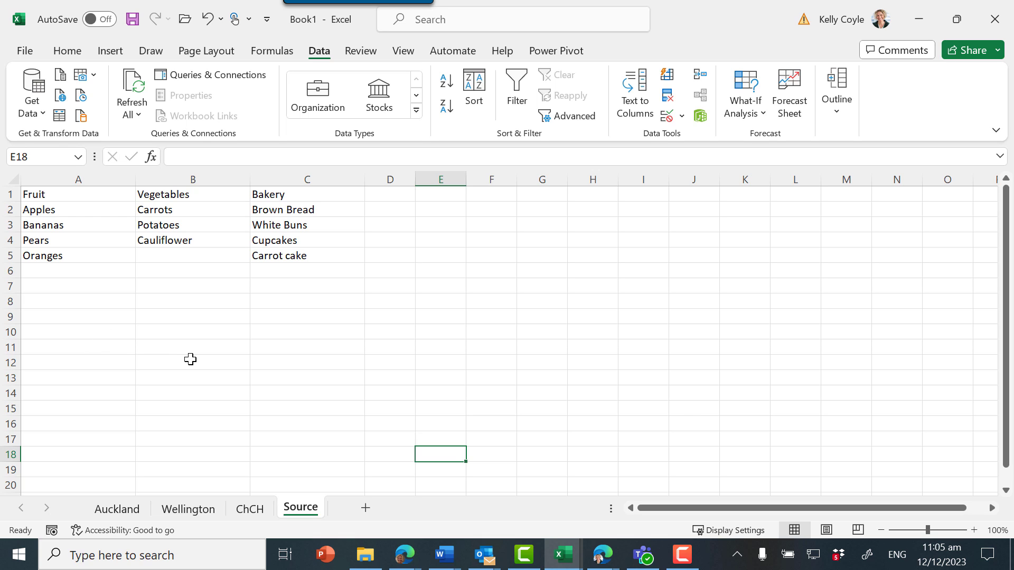
- Name the fruit items A2:A5 'fruit' in the Name Box
drag(46, 215, 56, 256)
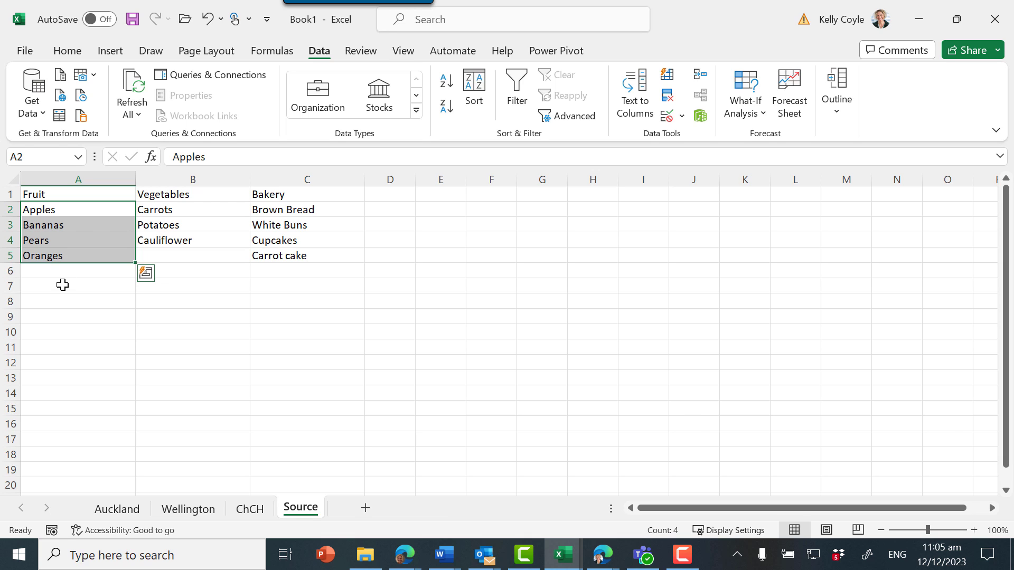
click(46, 161)
text(fruit)
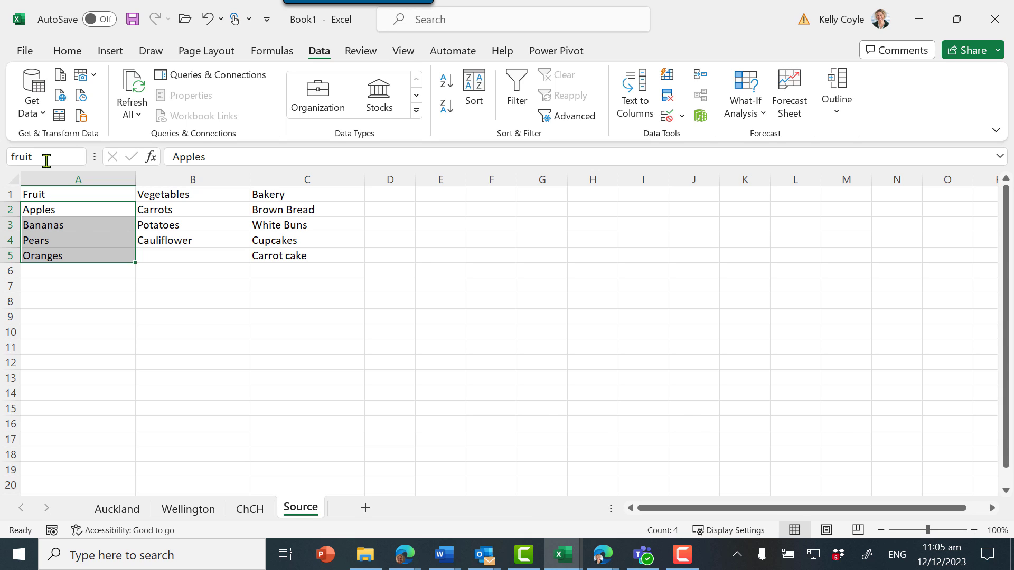
key(Return)
- Start a table on the Fruit list with range A1:A5
click(108, 240)
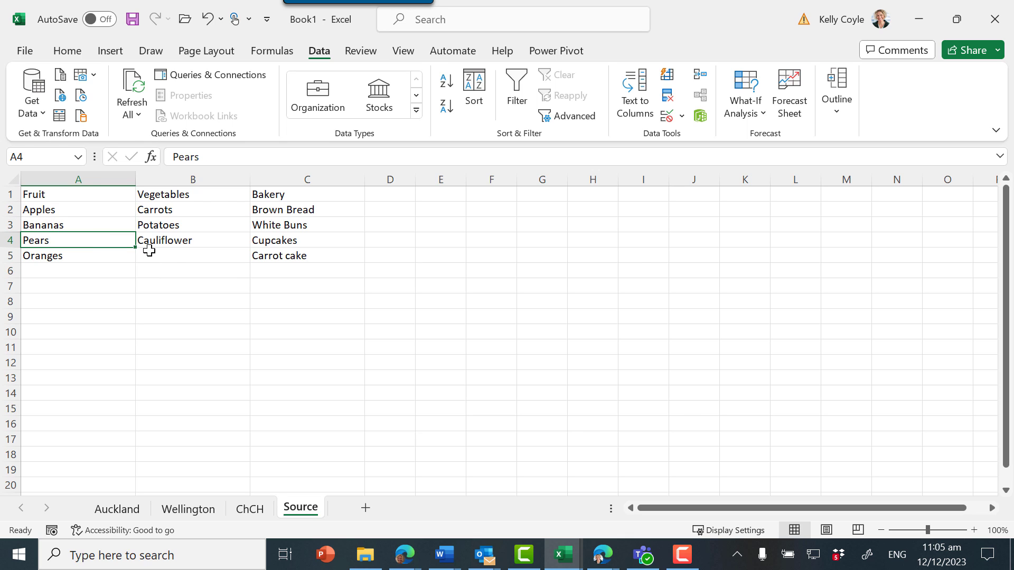
key(ctrl+t)
drag(98, 201, 99, 252)
- Finish the Fruit table with headers and turn Vegetables B1:B4 into a table with headers
click(481, 225)
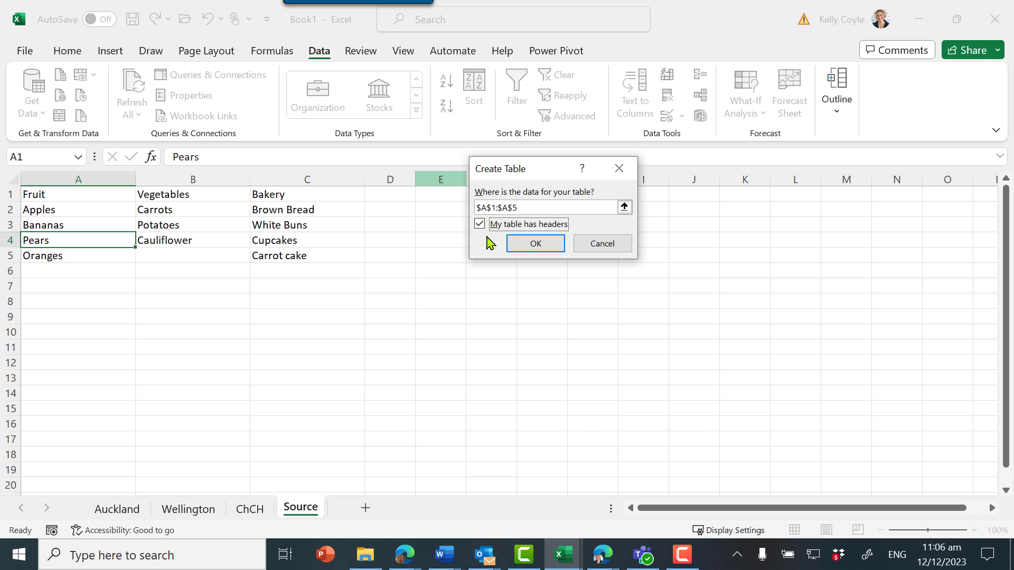
click(534, 244)
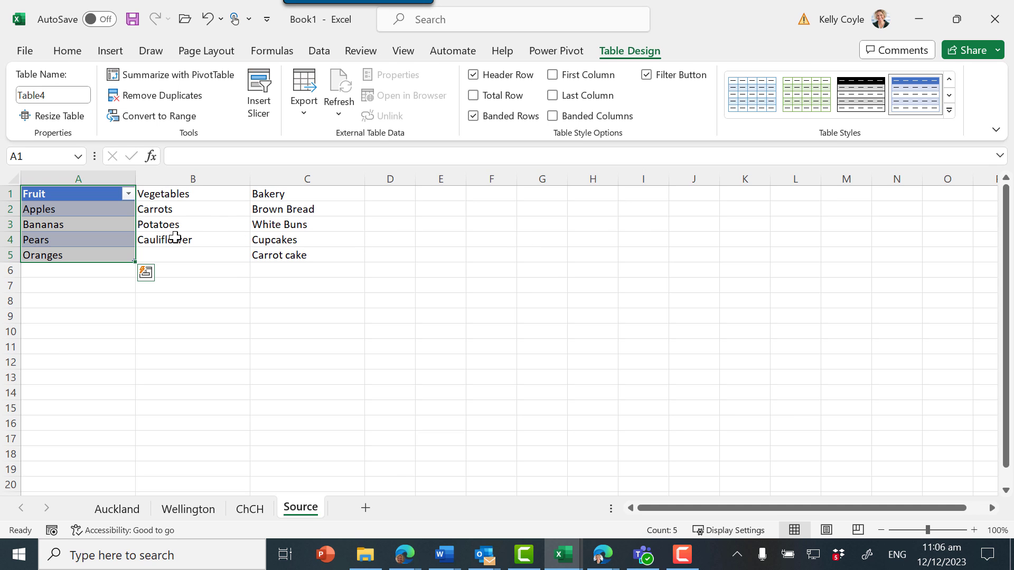
click(169, 226)
drag(176, 209, 186, 241)
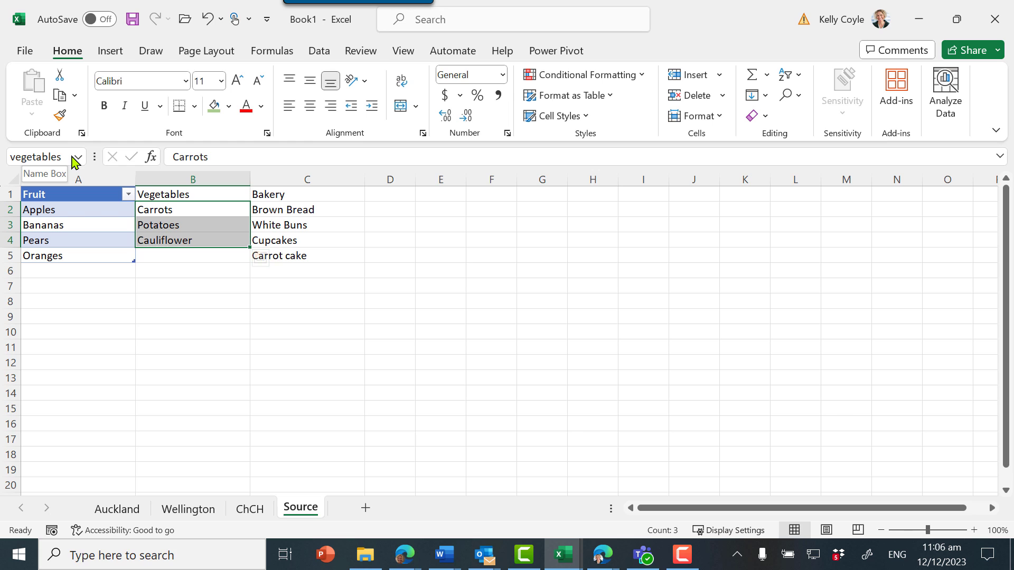
click(162, 214)
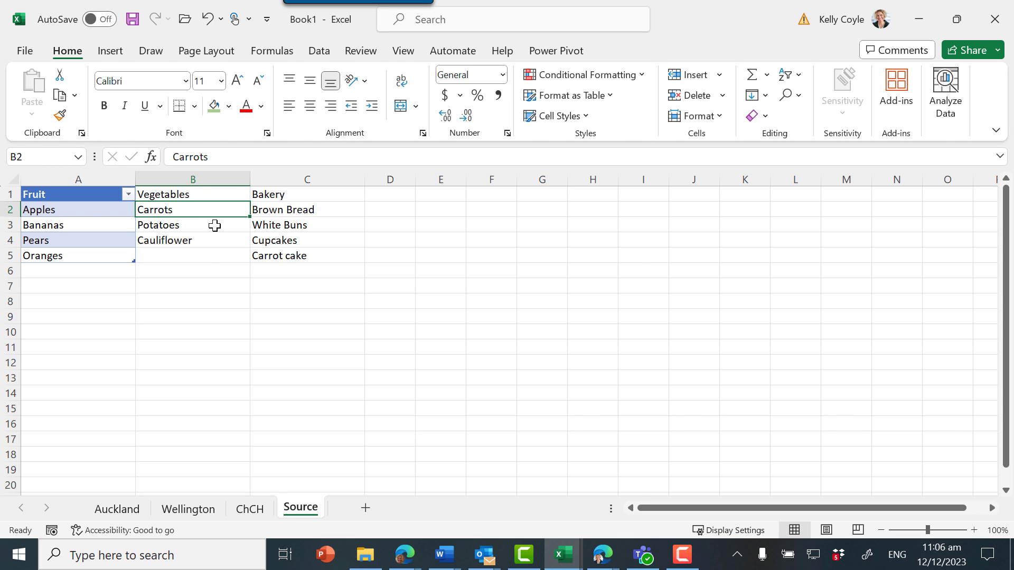
key(ctrl+t)
drag(195, 195, 227, 235)
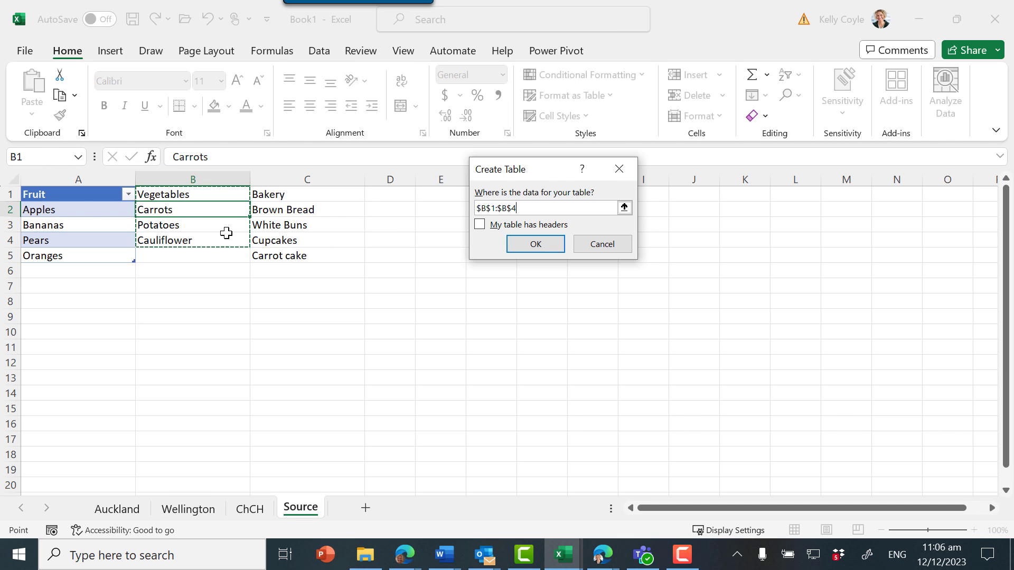
click(480, 224)
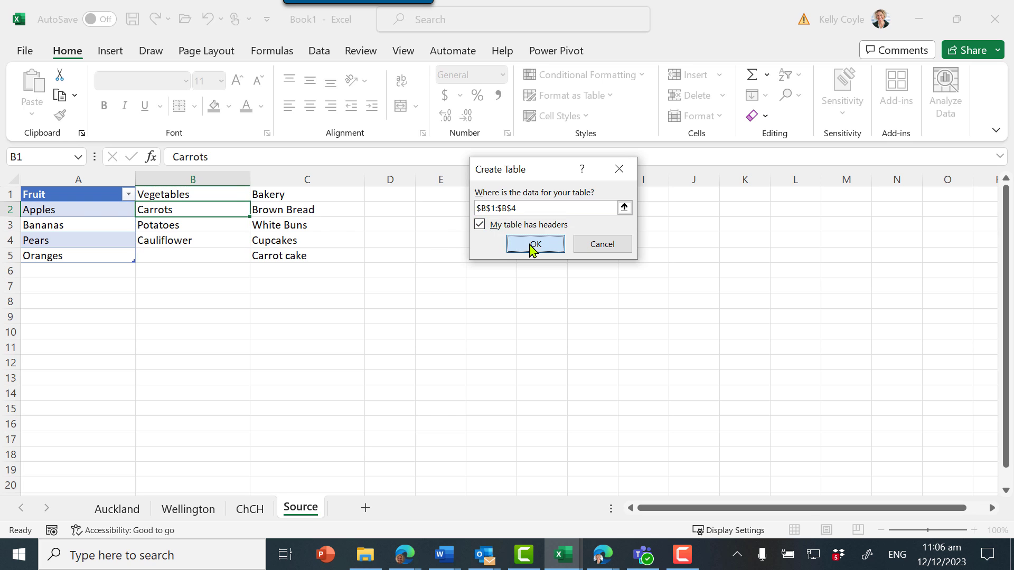
click(536, 244)
- Name the bakery items C2:C5 'bakery' in the Name Box
click(392, 268)
drag(293, 209, 301, 253)
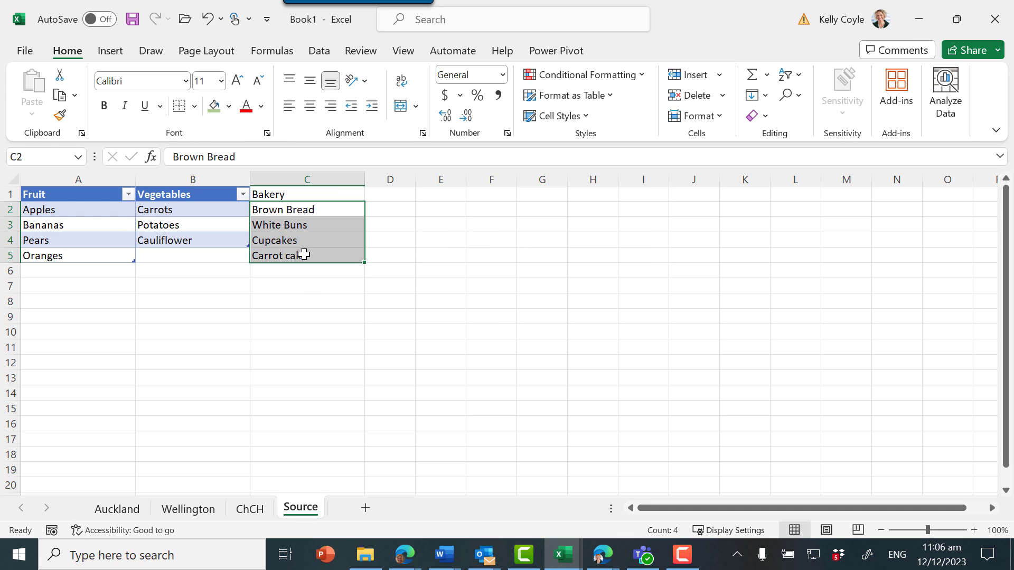
click(56, 154)
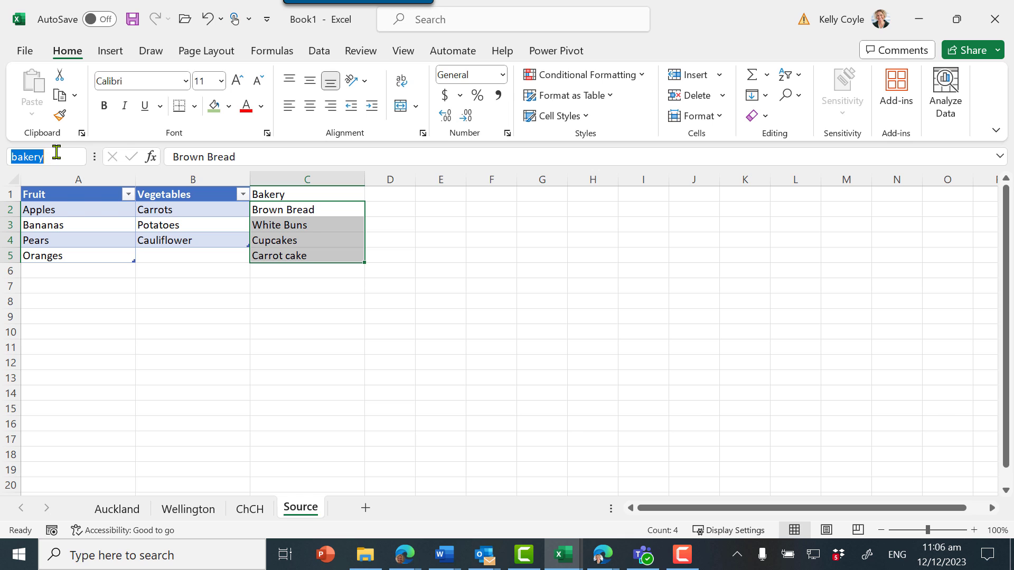
text(bak)
key(Return)
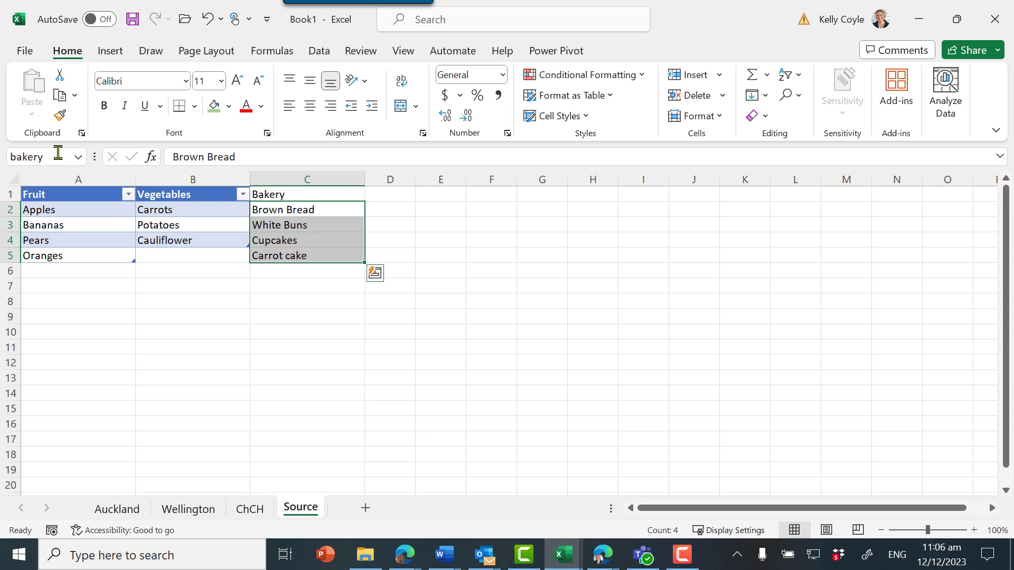
- Turn the Bakery list C1:C5 into a table with headers, then return to Auckland
click(296, 211)
key(ctrl+t)
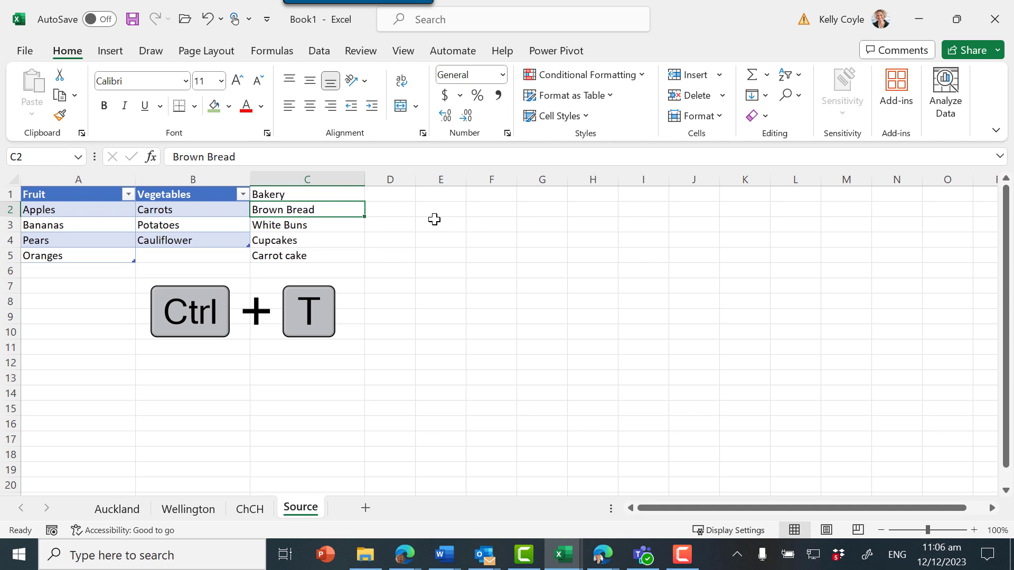
click(492, 225)
click(535, 245)
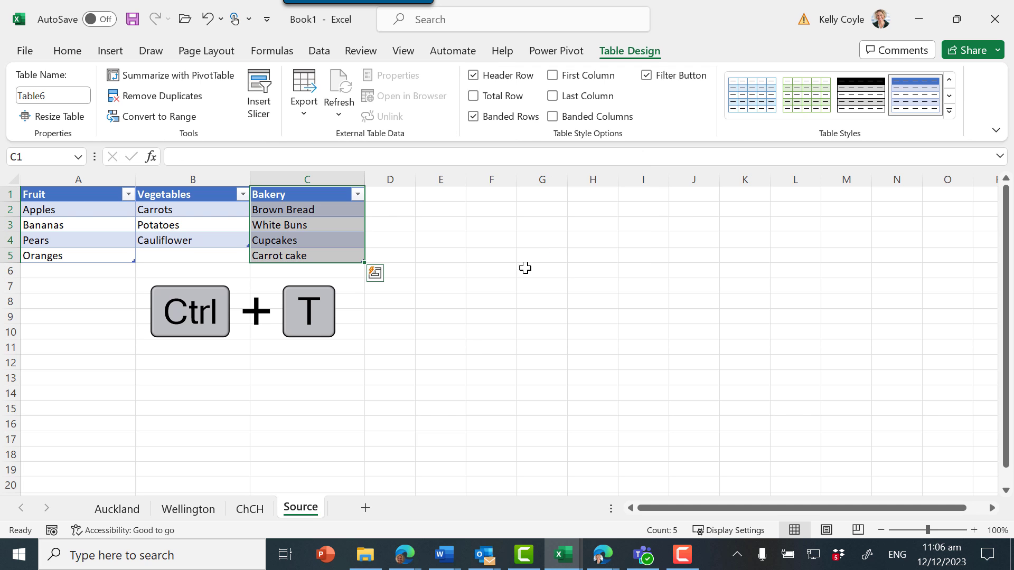
click(476, 346)
click(118, 510)
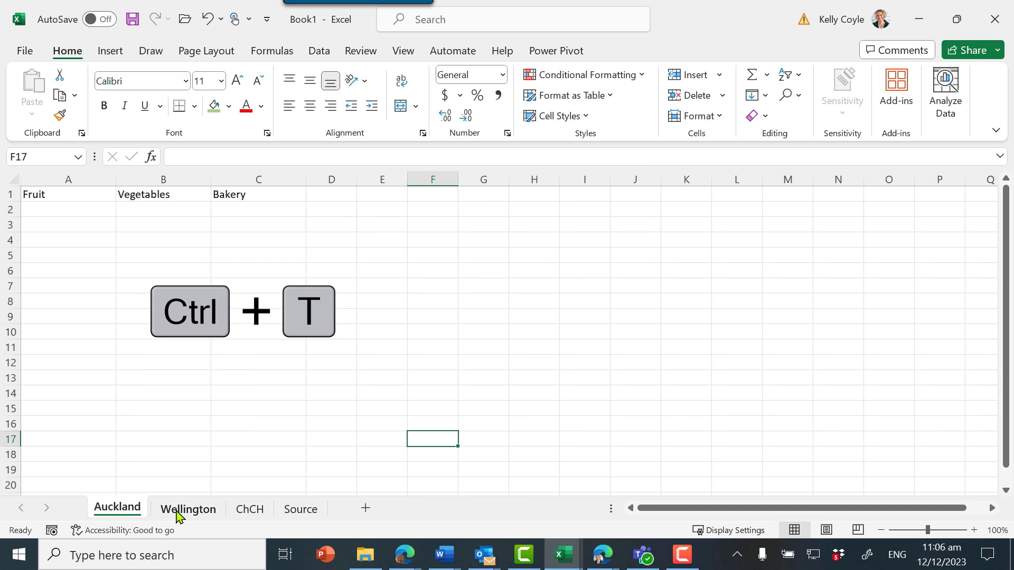
ctrl+click(180, 510)
ctrl+click(254, 510)
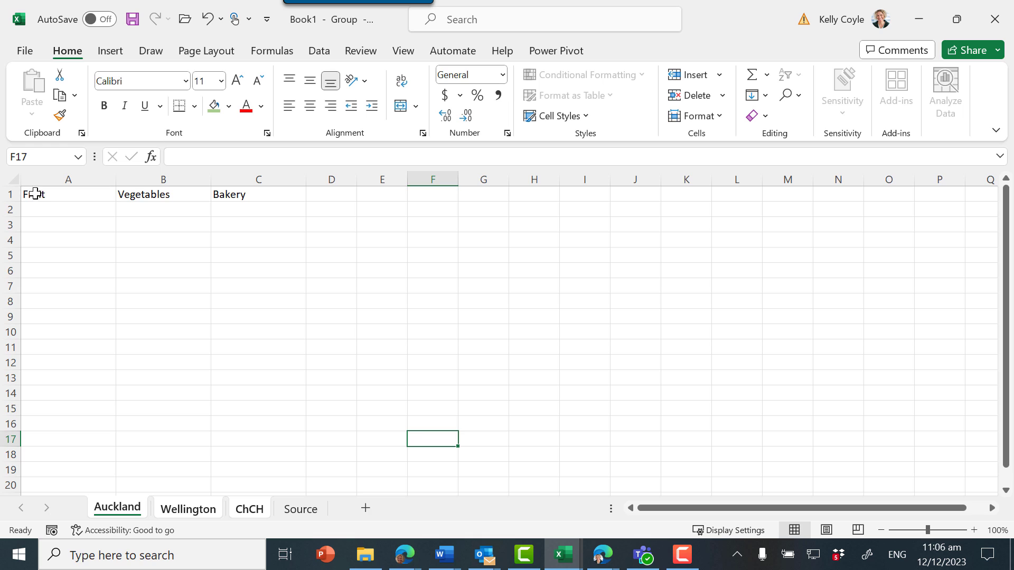
click(33, 195)
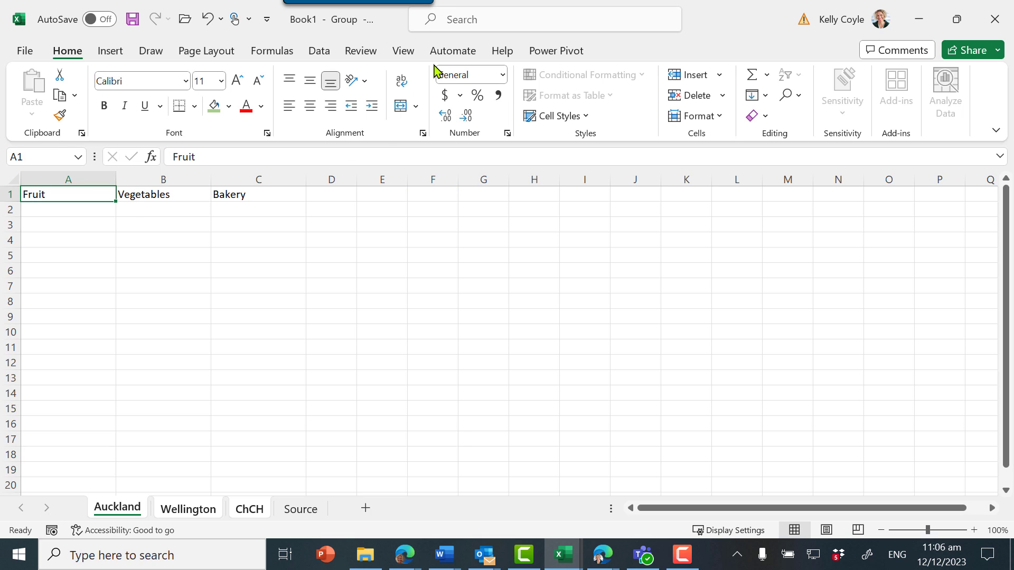
click(319, 53)
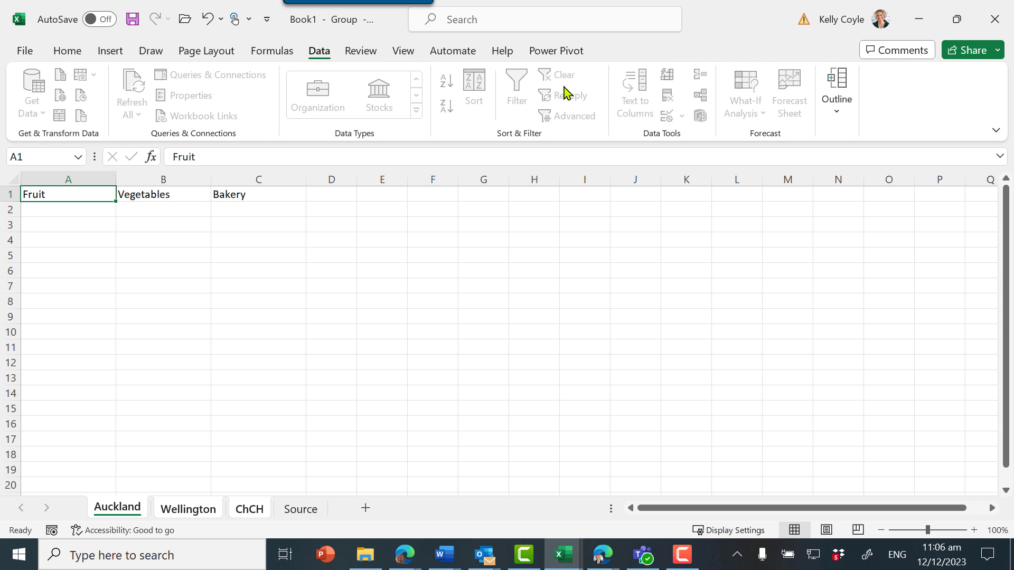
click(439, 252)
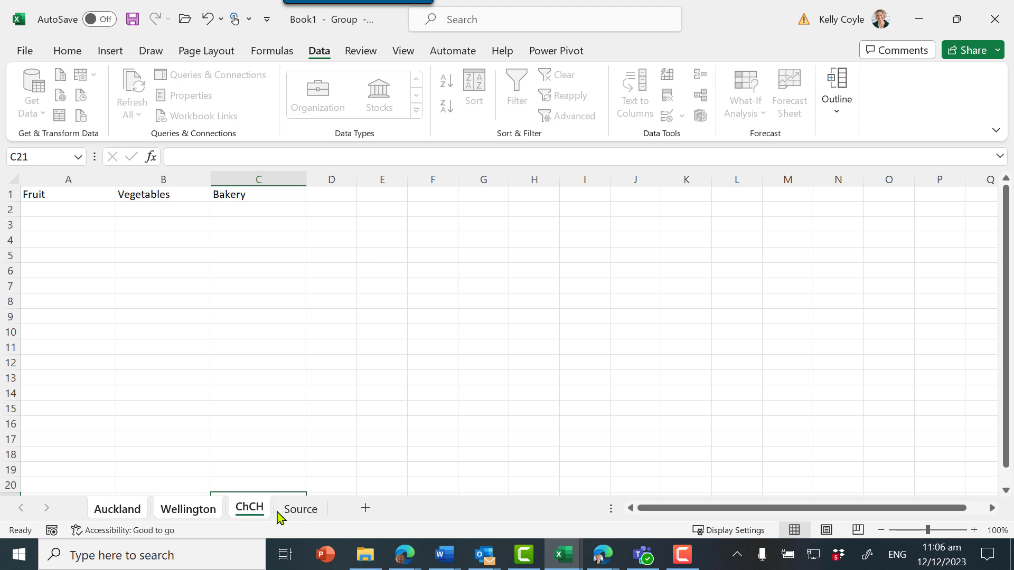
click(299, 509)
click(125, 512)
click(68, 193)
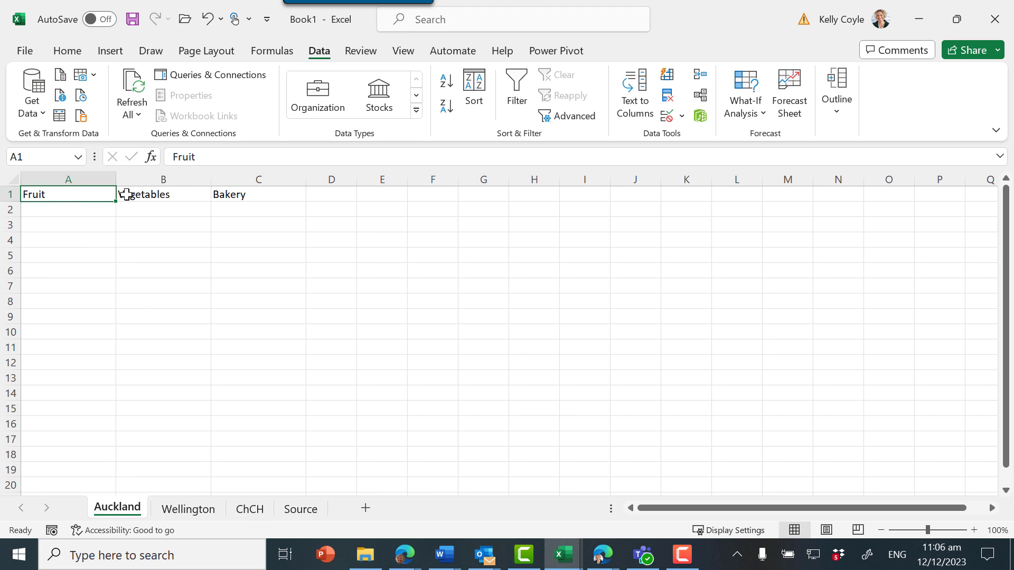
- Give Auckland's Fruit header A1 a list validation using the fruit named range, and check it
click(668, 116)
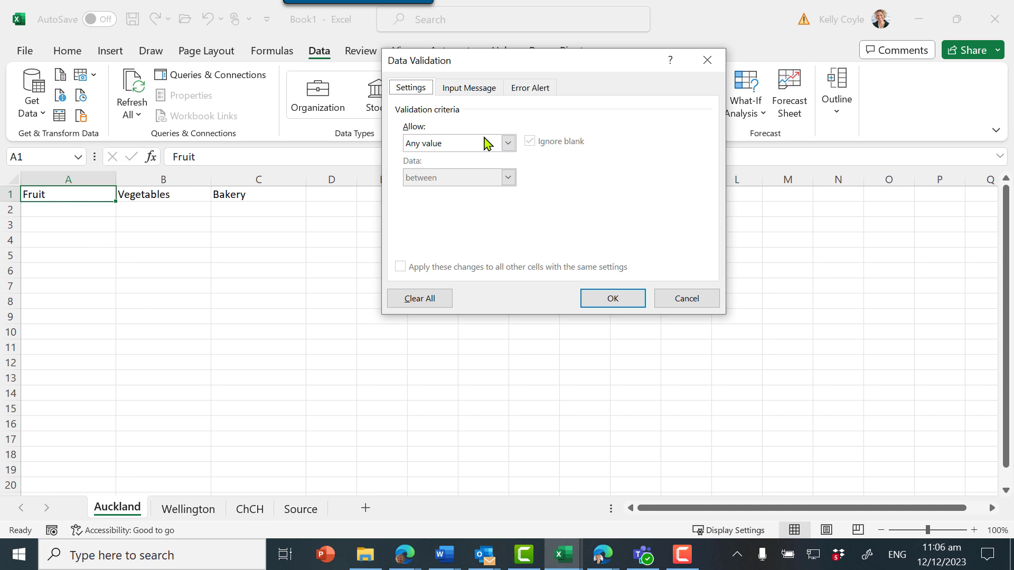
click(508, 143)
click(424, 192)
click(436, 212)
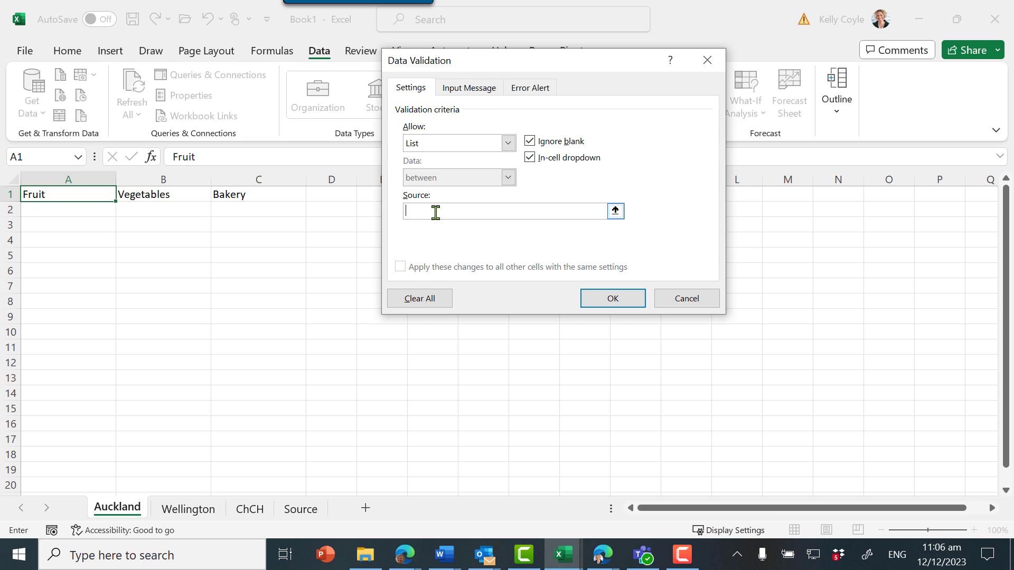
key(F3)
click(464, 159)
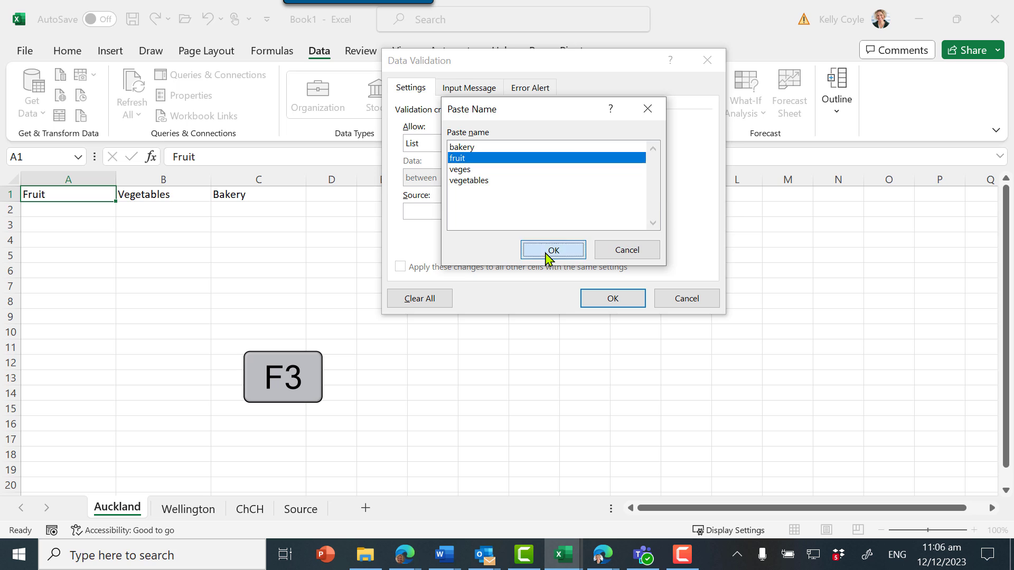
click(549, 252)
click(612, 297)
click(126, 195)
- Give the Vegetables header B1 a dropdown list sourced from the vegetables named range
click(126, 196)
click(170, 199)
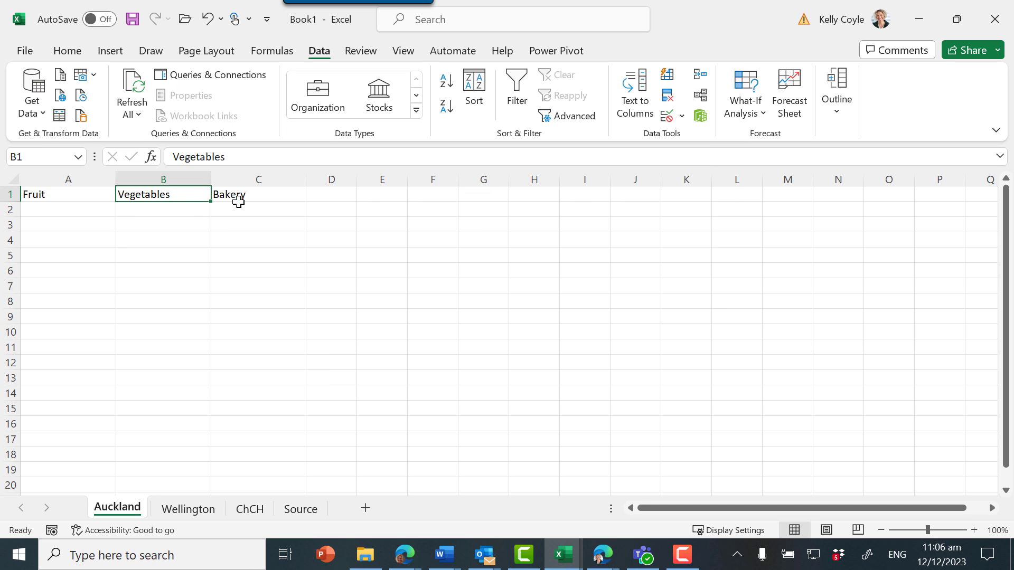
click(667, 116)
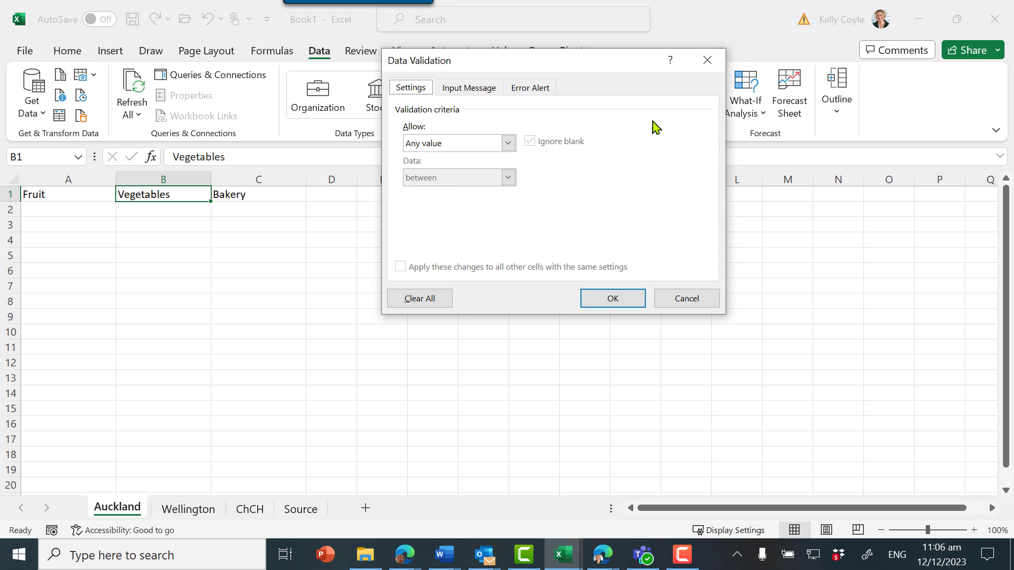
click(507, 144)
click(446, 192)
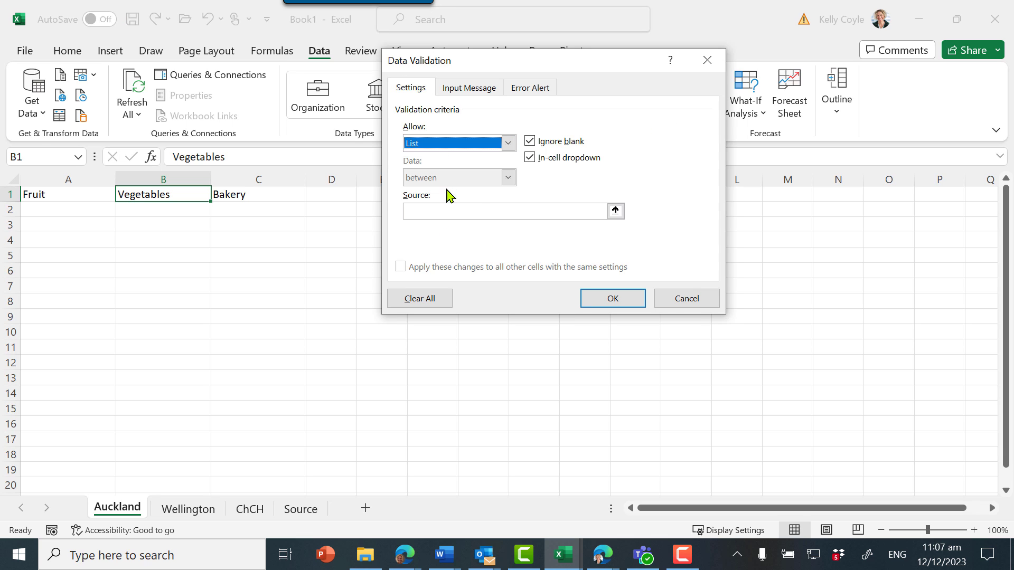
click(533, 210)
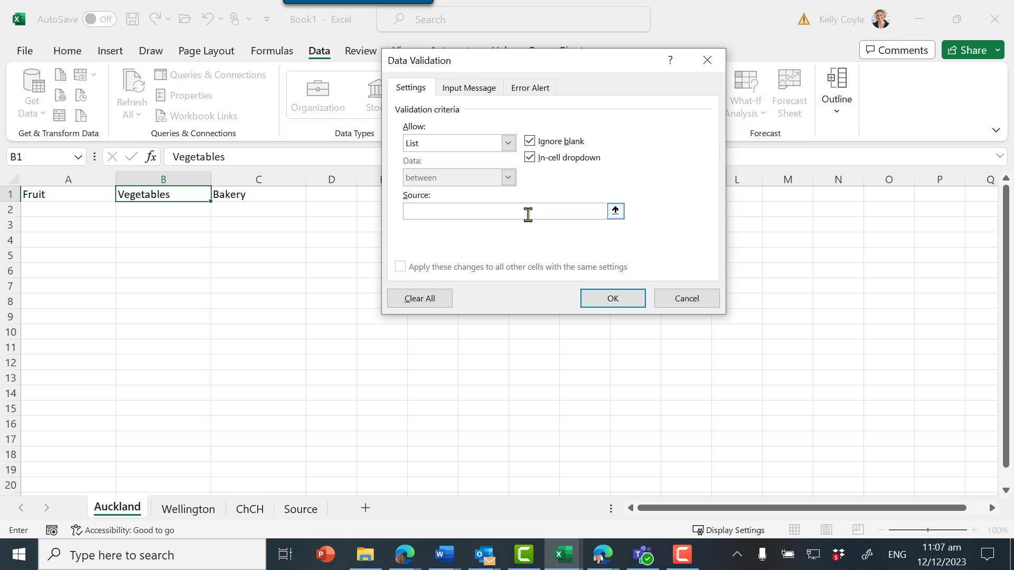
key(F3)
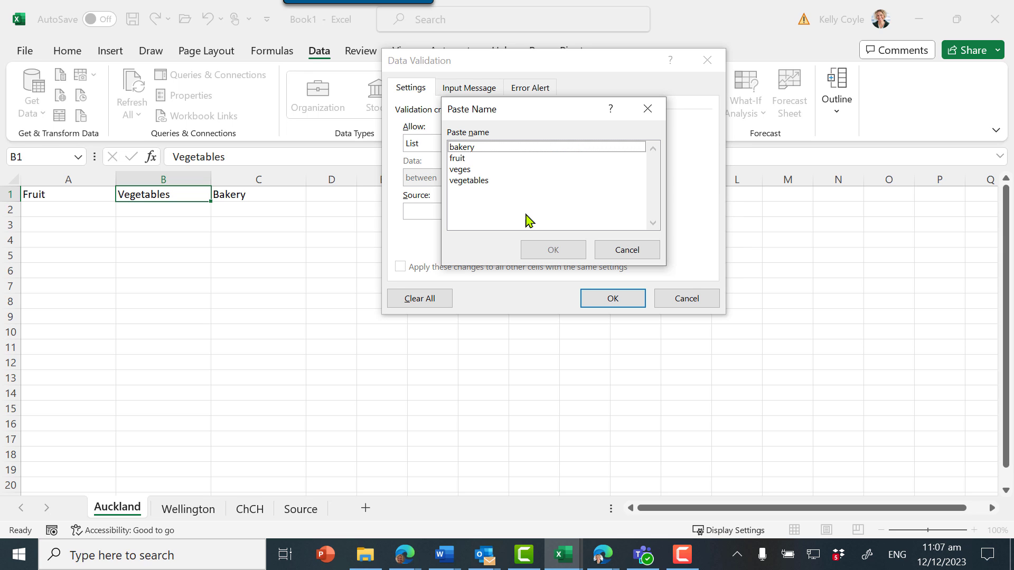
click(486, 181)
click(553, 249)
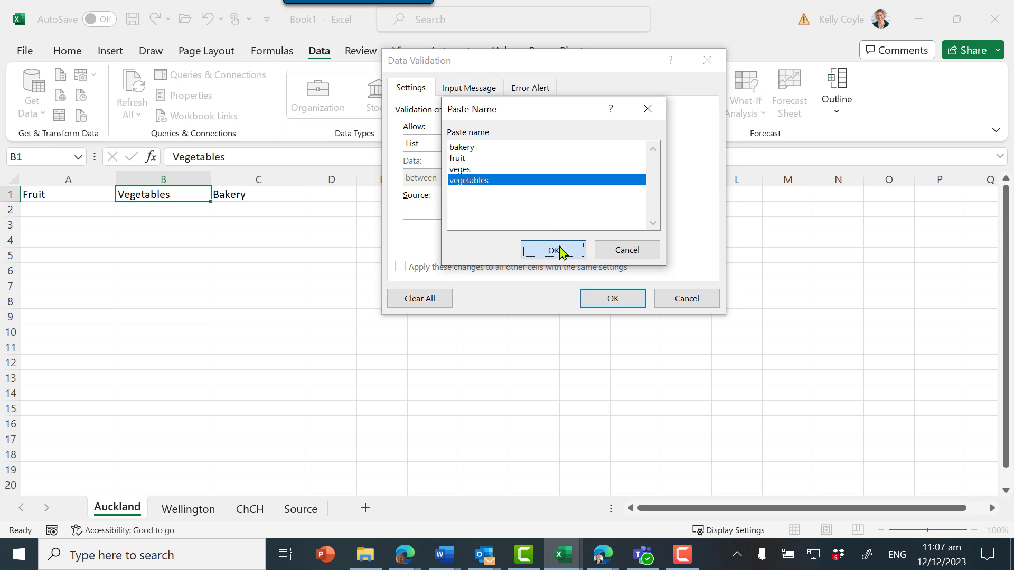
click(586, 297)
click(218, 196)
click(219, 195)
- Give the Bakery header C1 a dropdown list sourced from the bakery named range, and check it
click(252, 195)
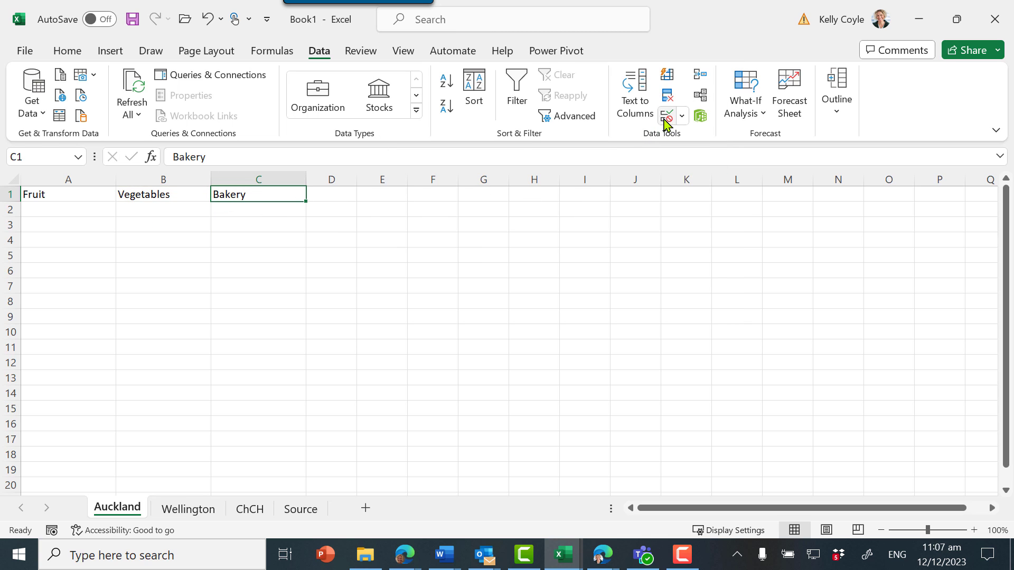
click(666, 116)
click(508, 143)
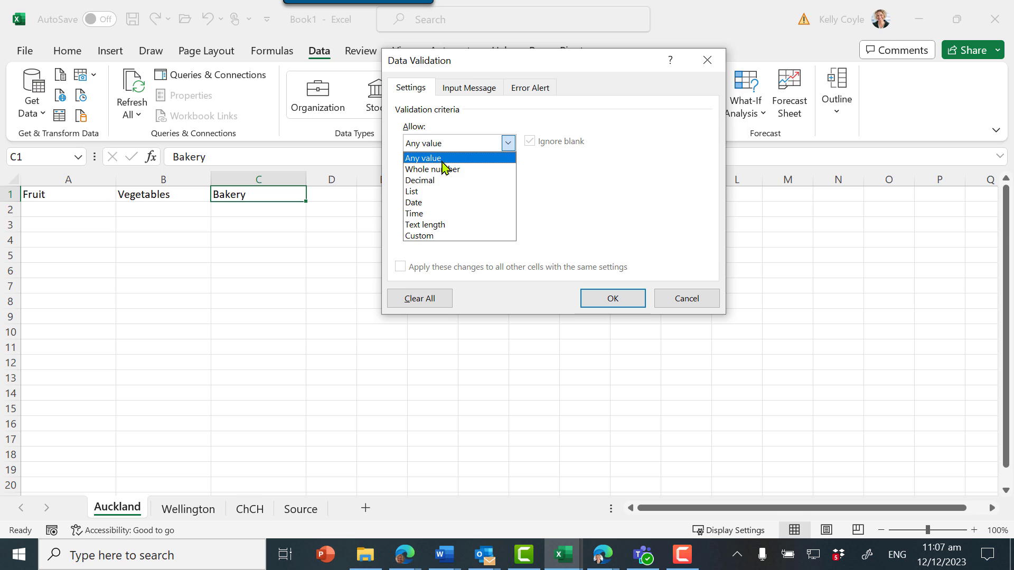
click(419, 190)
click(468, 209)
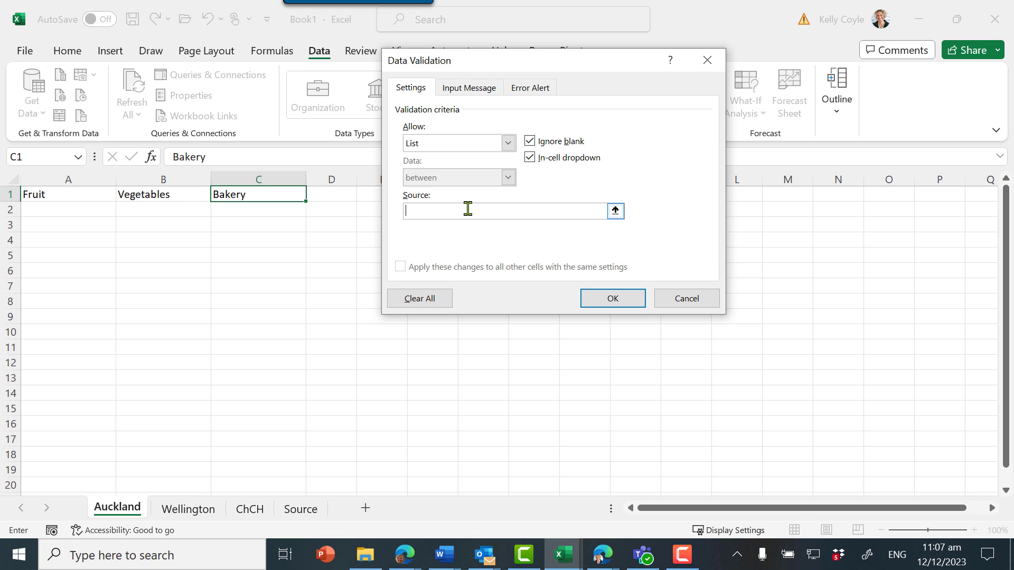
key(F3)
click(467, 152)
click(552, 249)
click(607, 297)
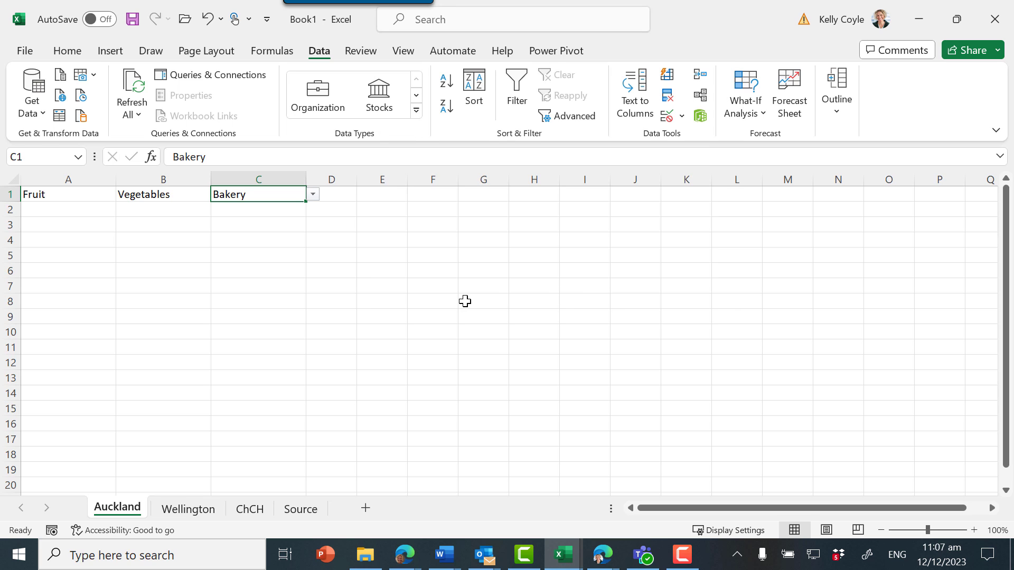
click(465, 301)
click(291, 192)
click(314, 196)
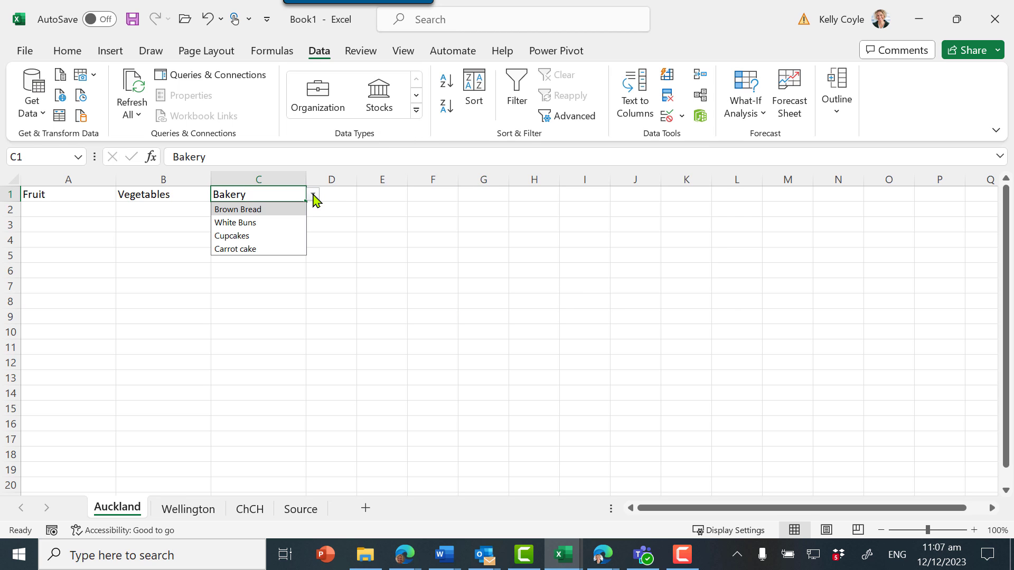
click(314, 197)
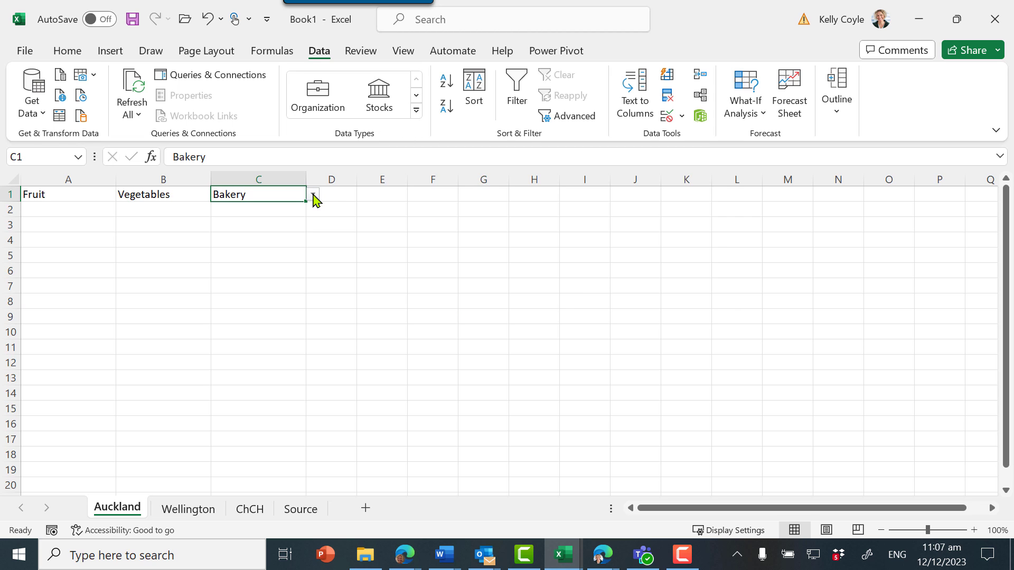
- Add Chocolate Cake in C6, Broccoli in B5 and Kiwifruit in A6 on the Source sheet
click(291, 511)
click(286, 274)
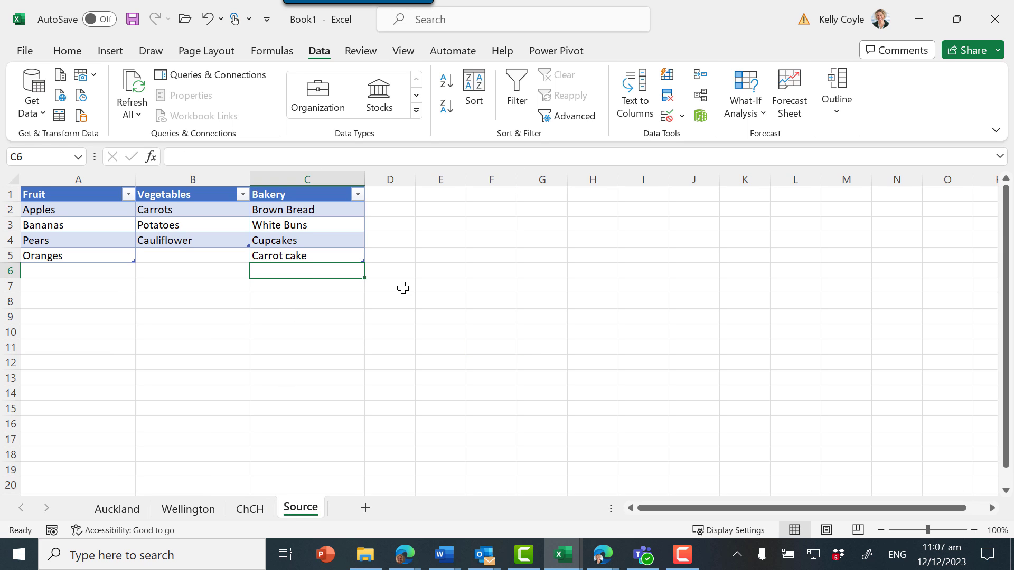
text(Chocolate Cake)
click(225, 256)
text(Broccoli)
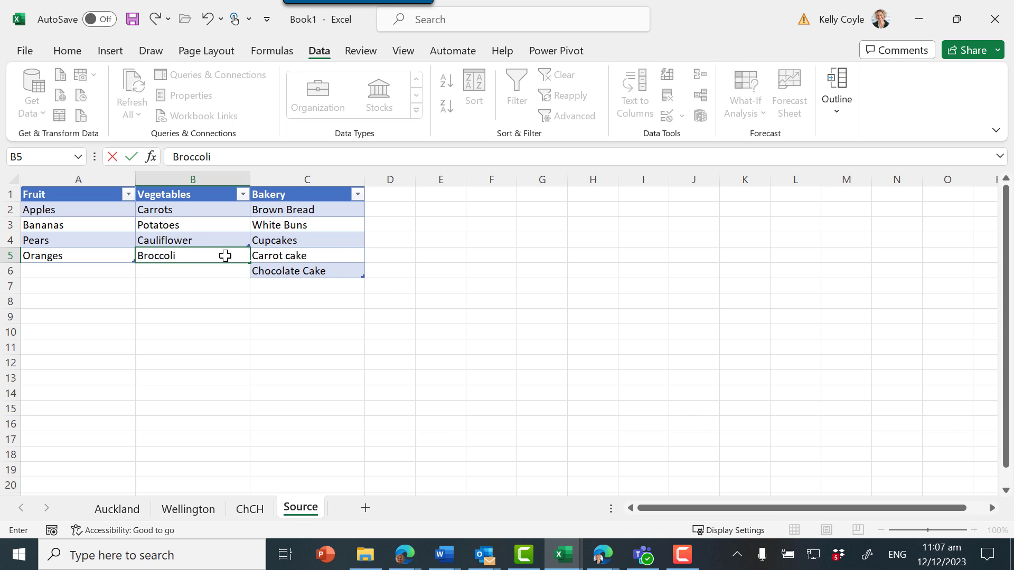
key(Return)
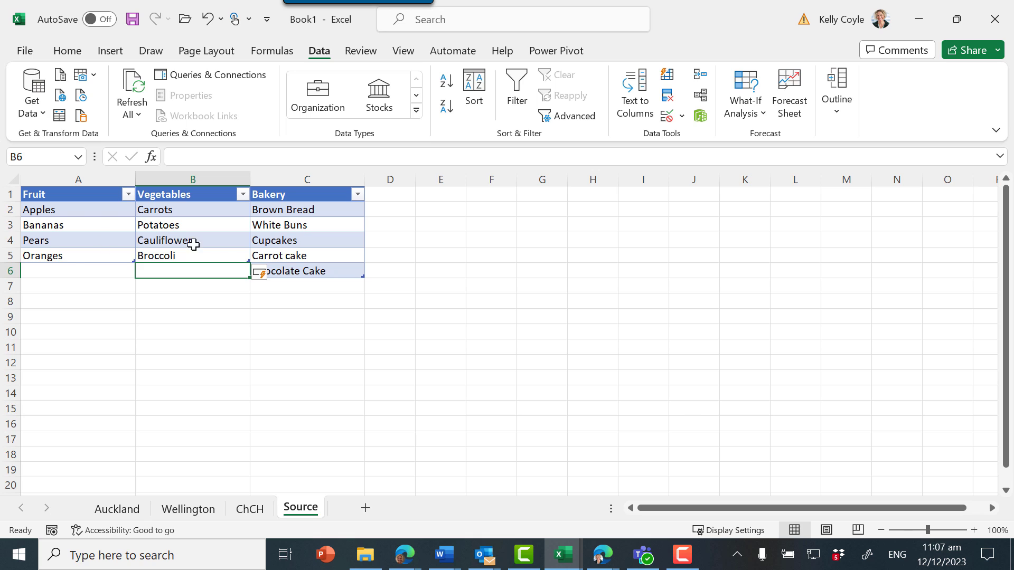
click(73, 270)
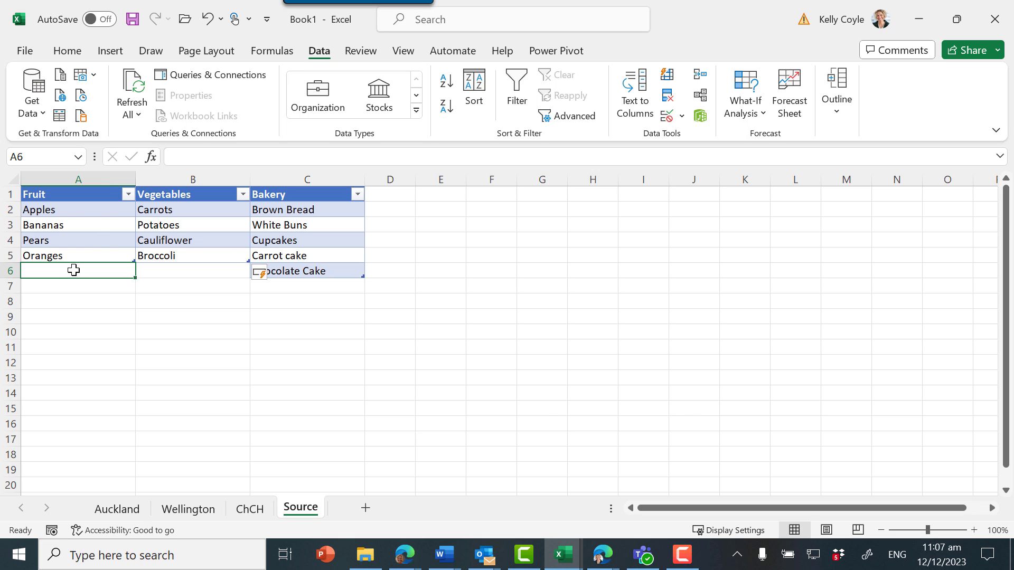
text(Kiwifruit)
key(Return)
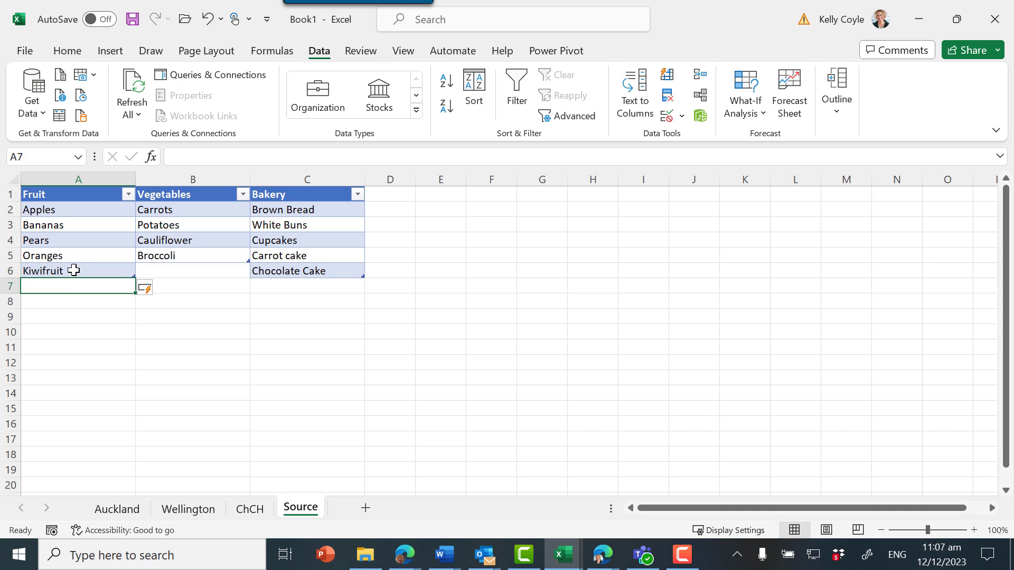
- On Auckland, choose Kiwifruit from the A1 dropdown and Broccoli from the B1 dropdown
click(127, 510)
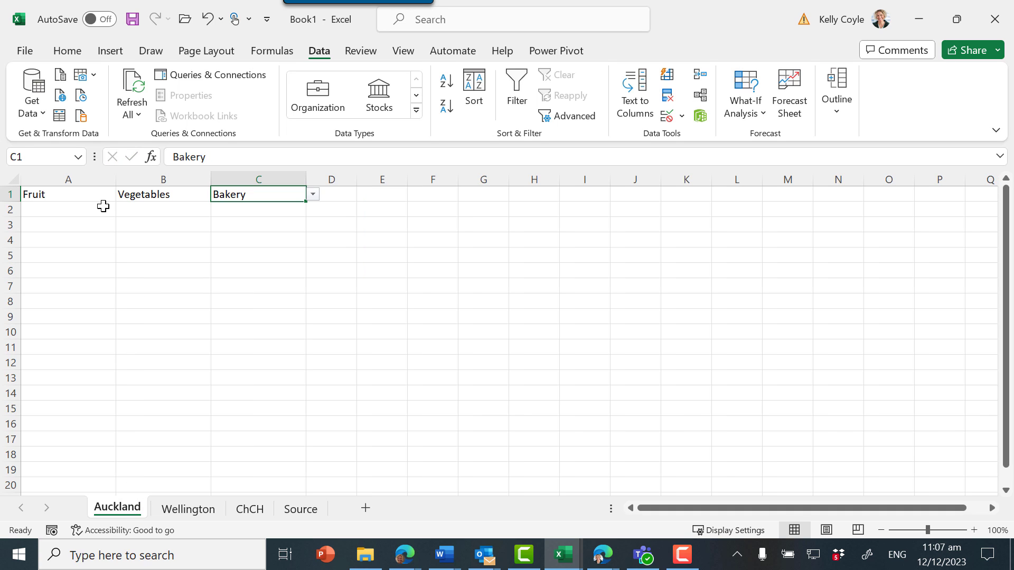
click(108, 199)
click(122, 195)
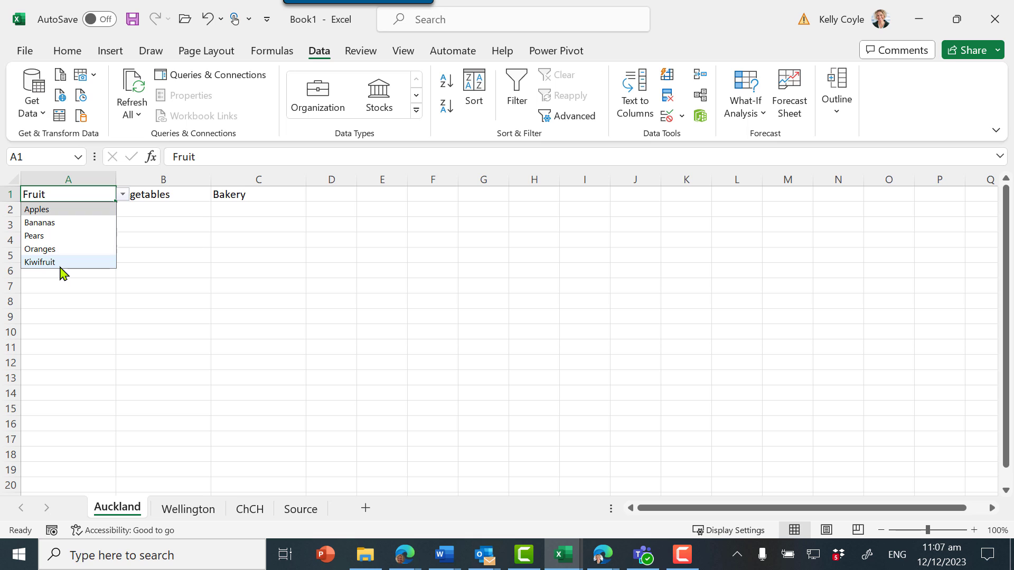
click(61, 265)
click(178, 194)
click(218, 197)
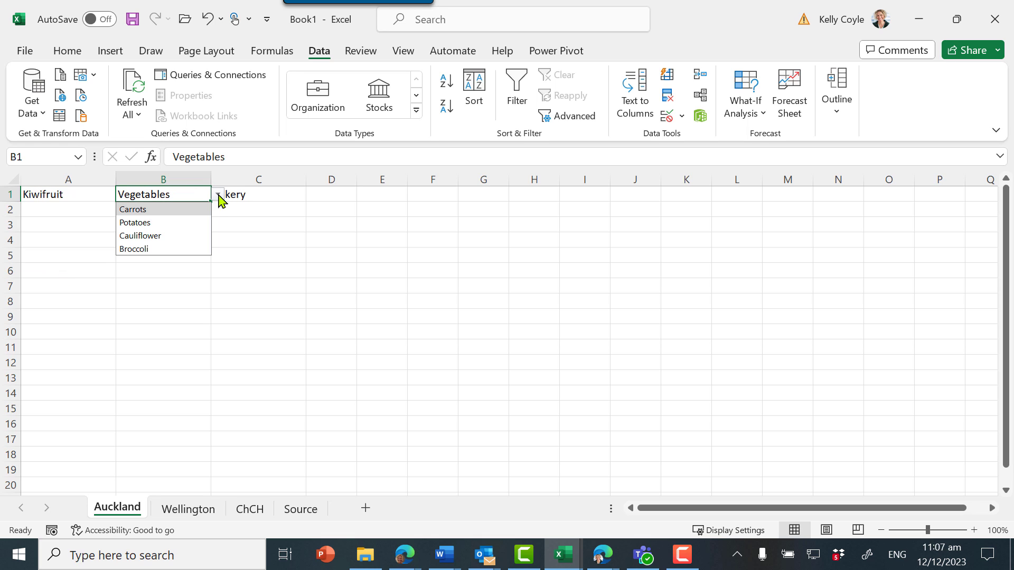
click(181, 249)
click(247, 261)
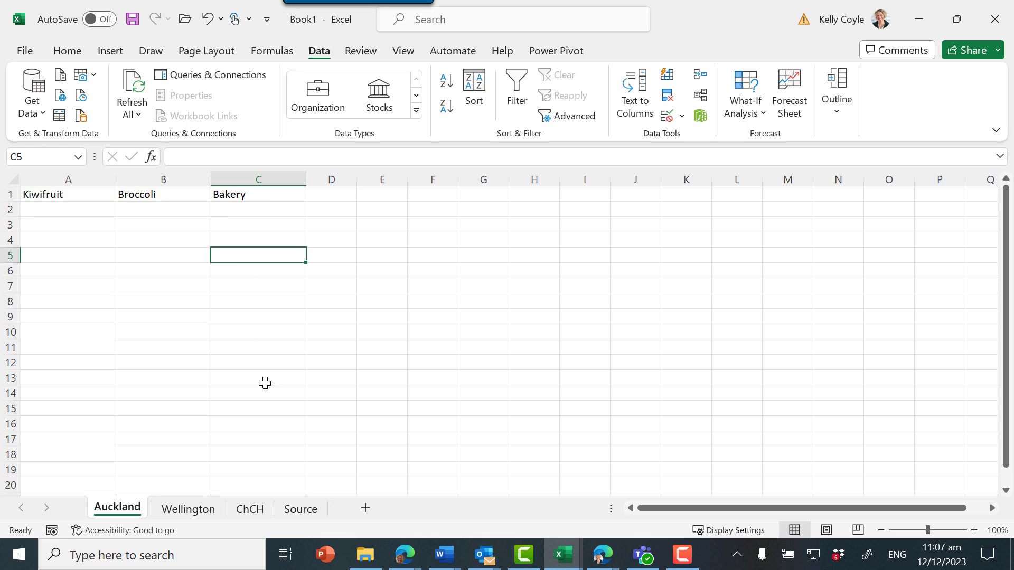
mouse_move(563, 554)
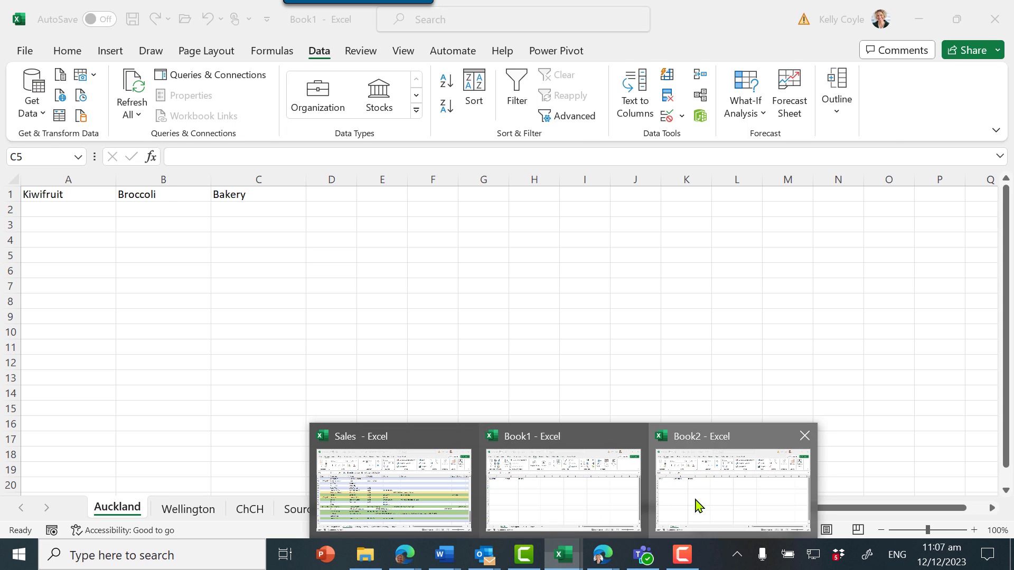
- In Book2, set the Fruit header A1's data validation to allow a List
click(697, 507)
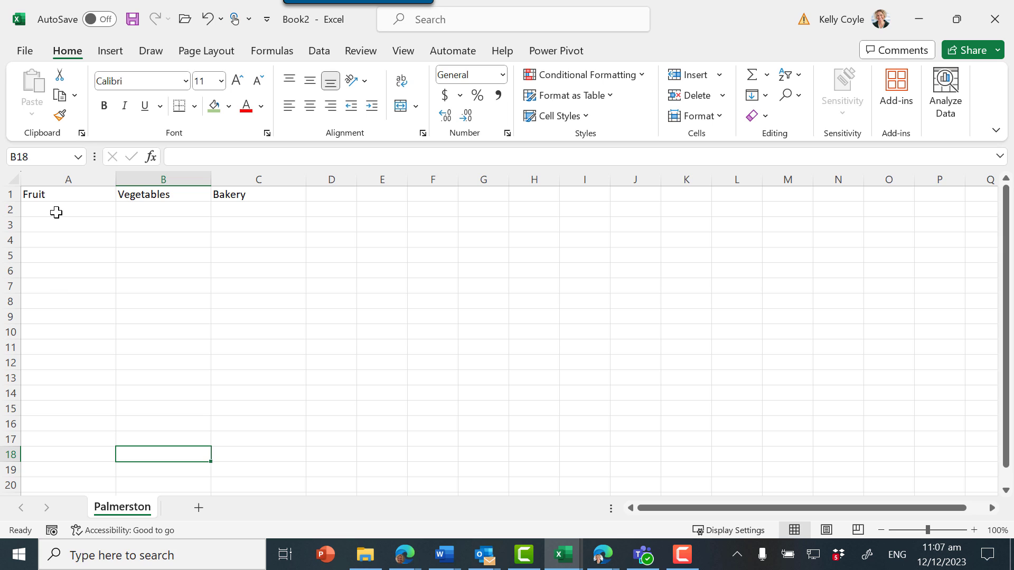
click(57, 210)
click(62, 196)
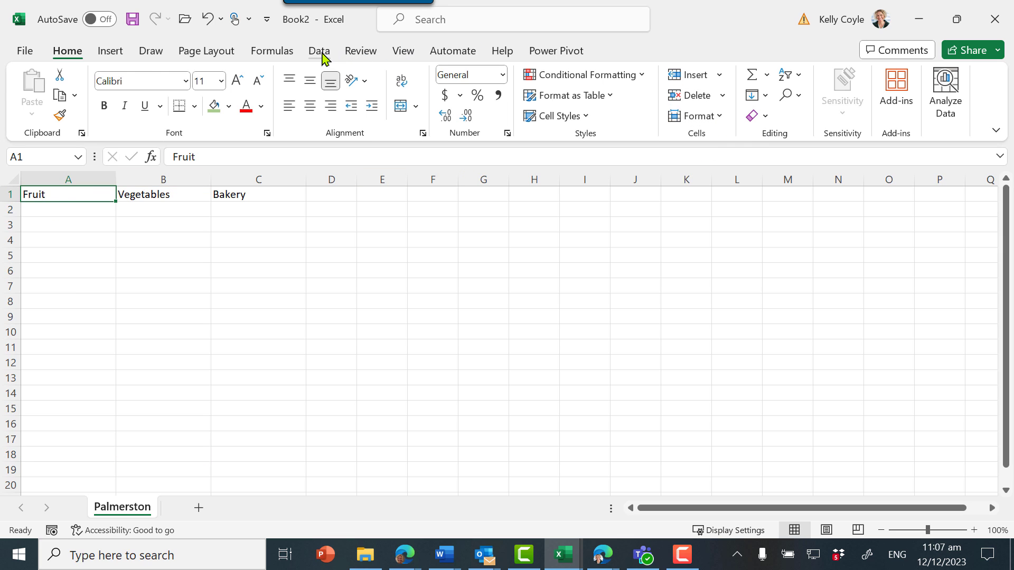
click(319, 51)
click(665, 119)
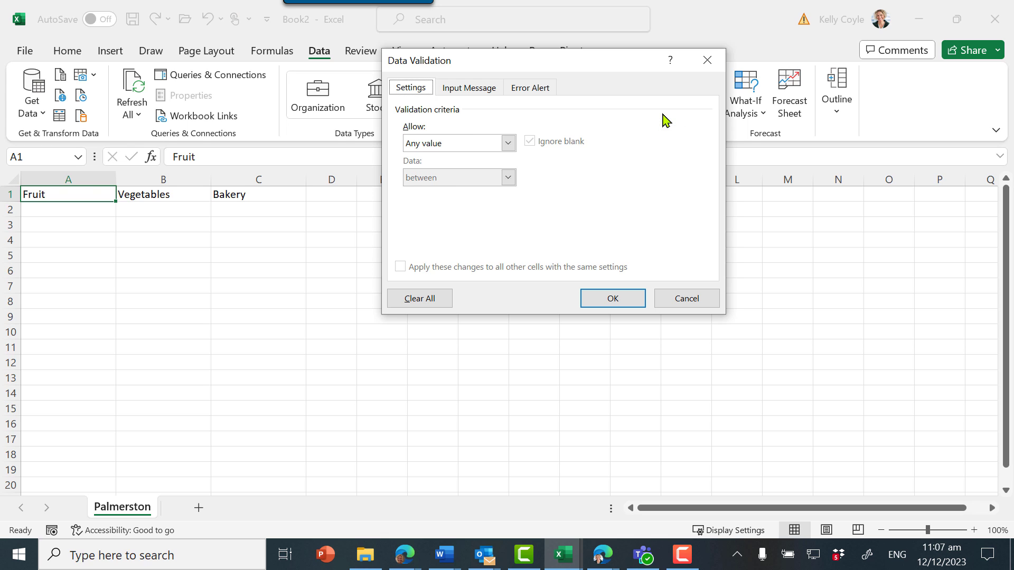
click(471, 142)
click(431, 185)
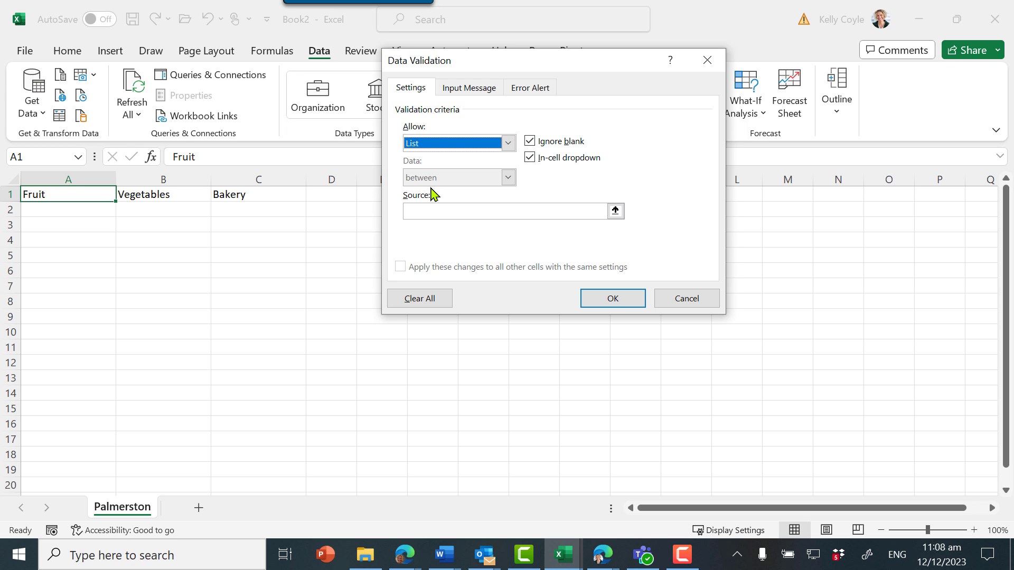
click(446, 206)
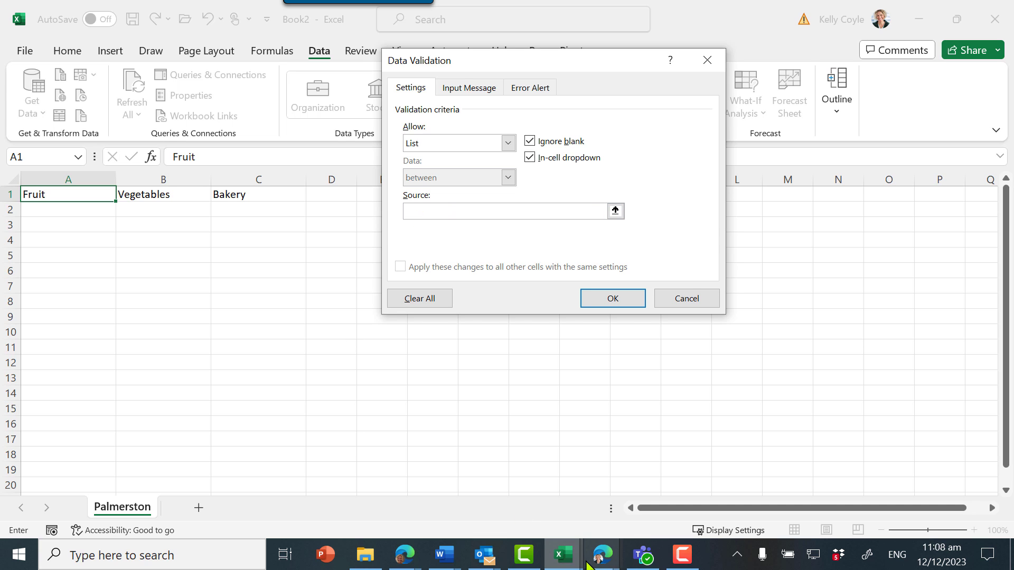
- Collapse the Source box and switch to Book1 to pick the list source
click(564, 556)
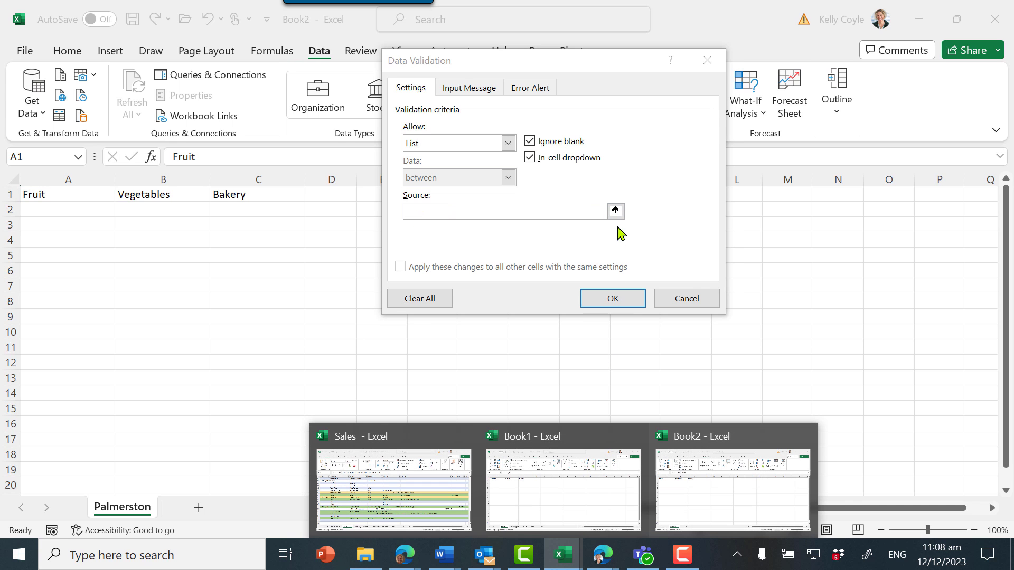
click(616, 210)
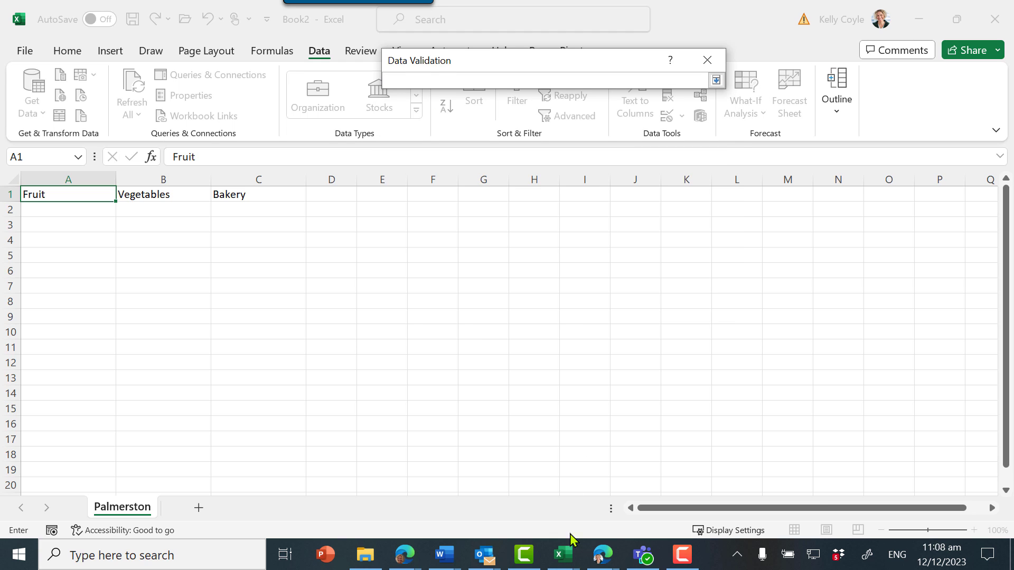
click(563, 554)
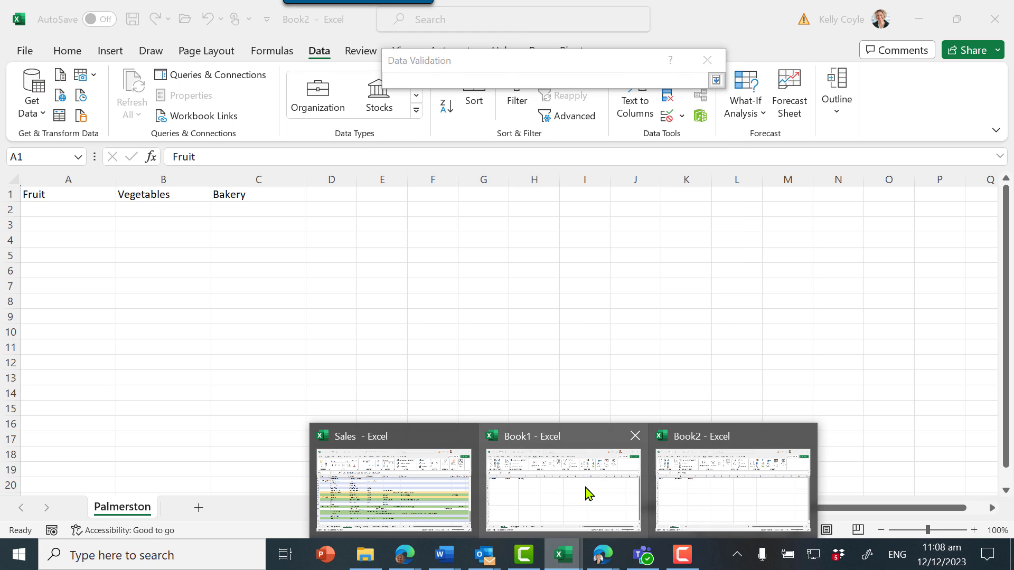
click(587, 493)
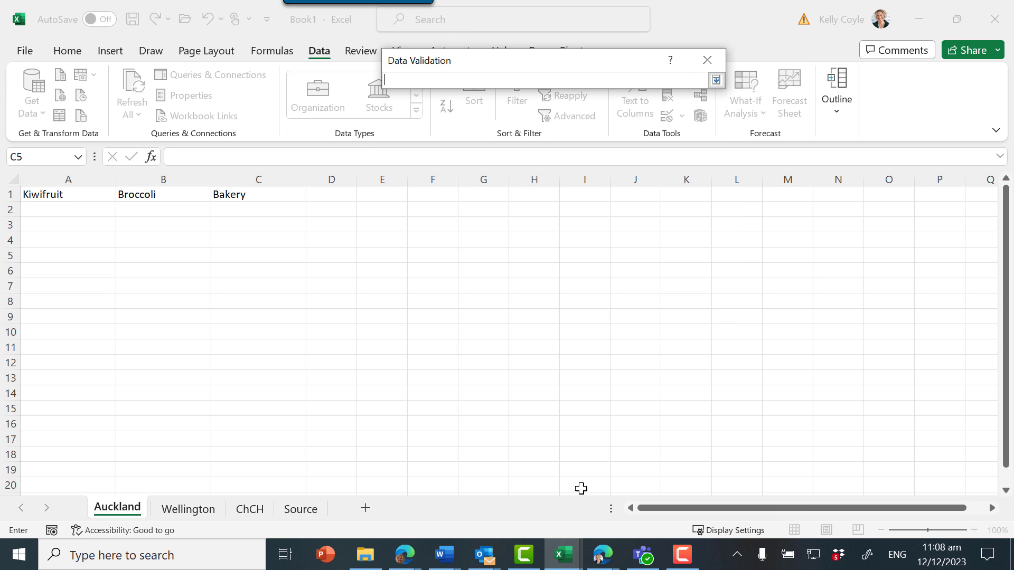
- Select Book1's Source fruit entries as the list source and apply the validation
click(301, 509)
drag(79, 208, 79, 266)
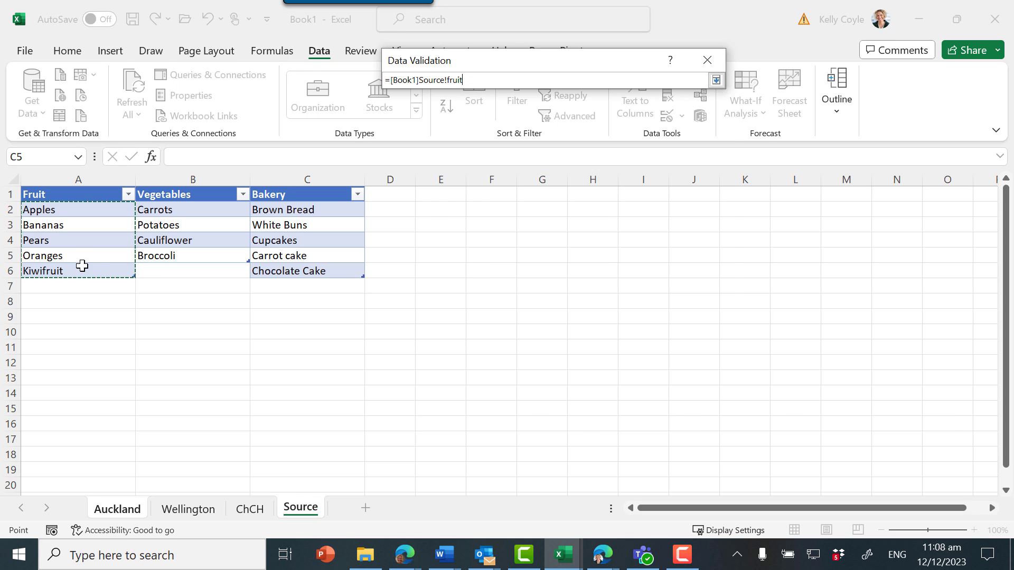
key(Return)
click(604, 298)
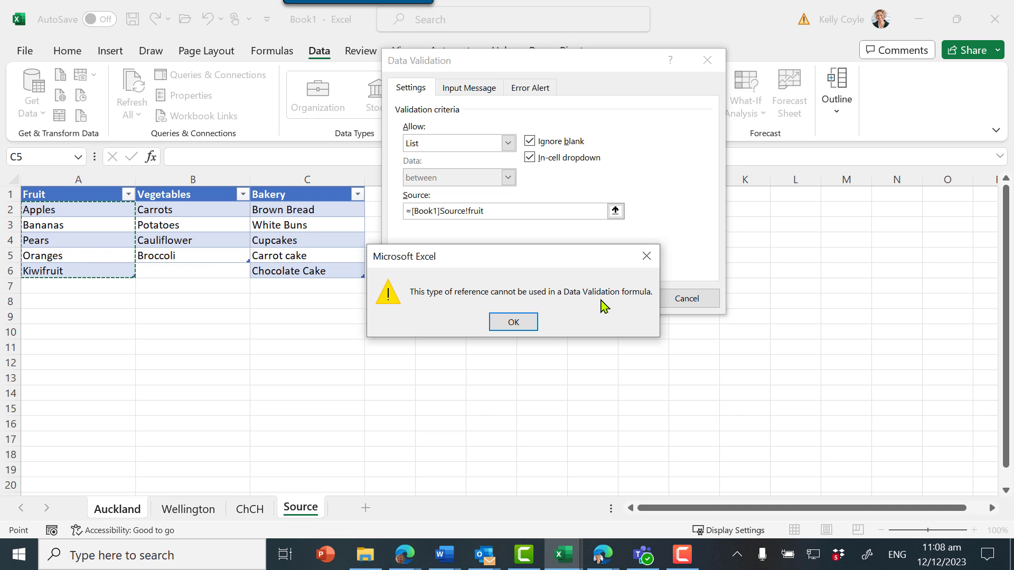
- Dismiss the invalid reference warning, cancel Data Validation, and return to the Source sheet
click(513, 322)
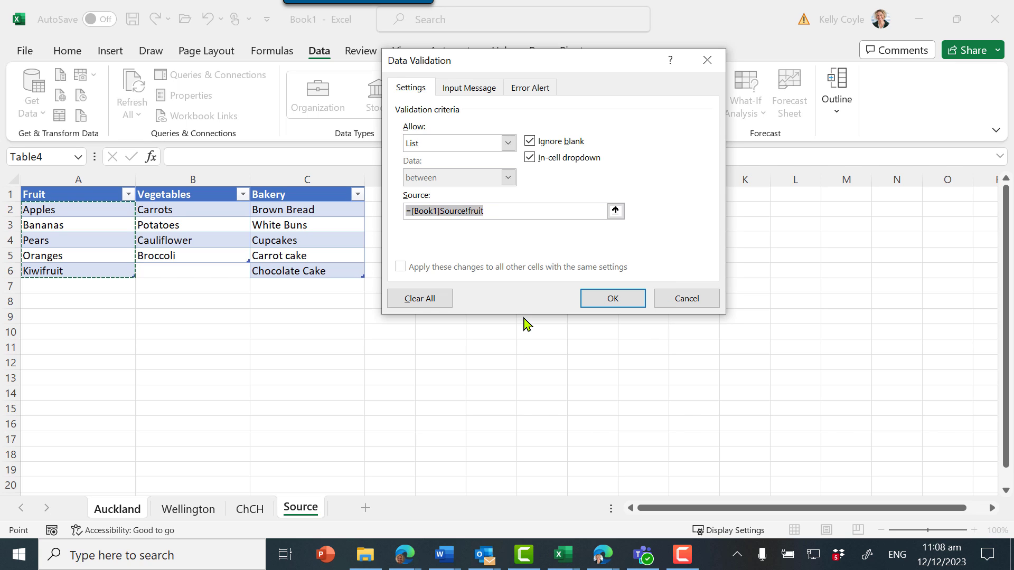
click(686, 299)
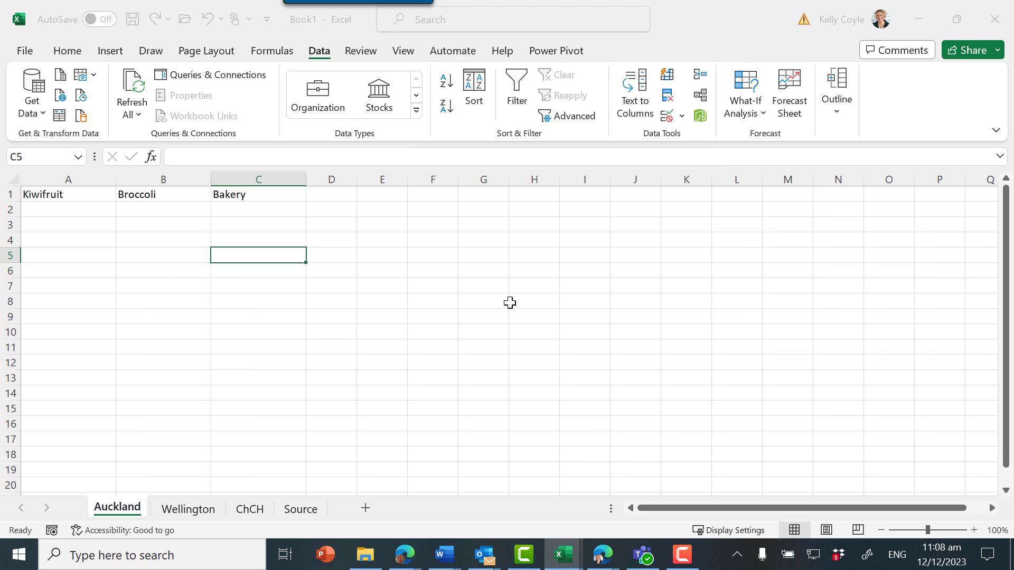
click(314, 515)
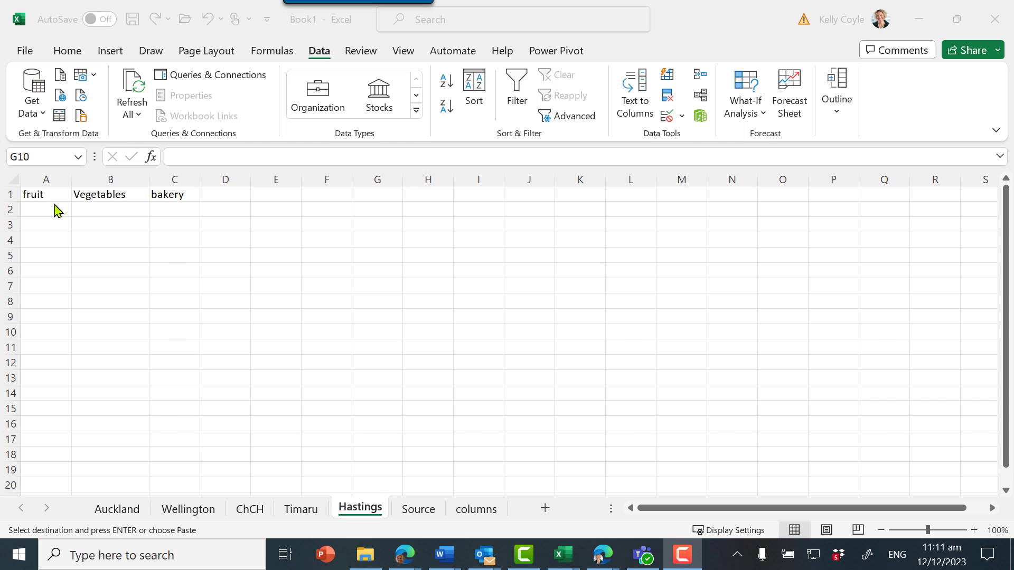
- Clear the copied headers on Timaru and compare the Hastings and columns sheets
click(302, 508)
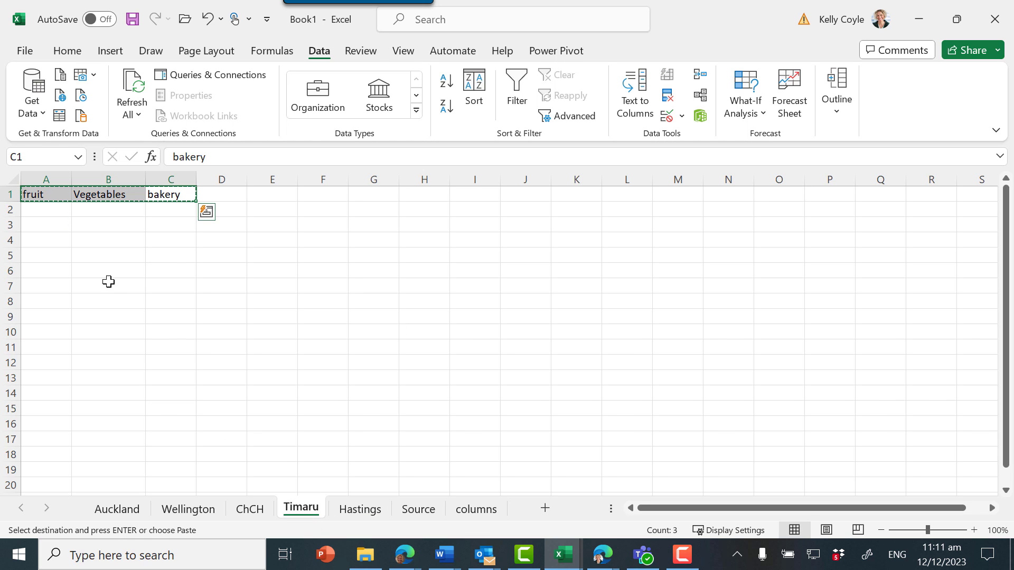
click(115, 311)
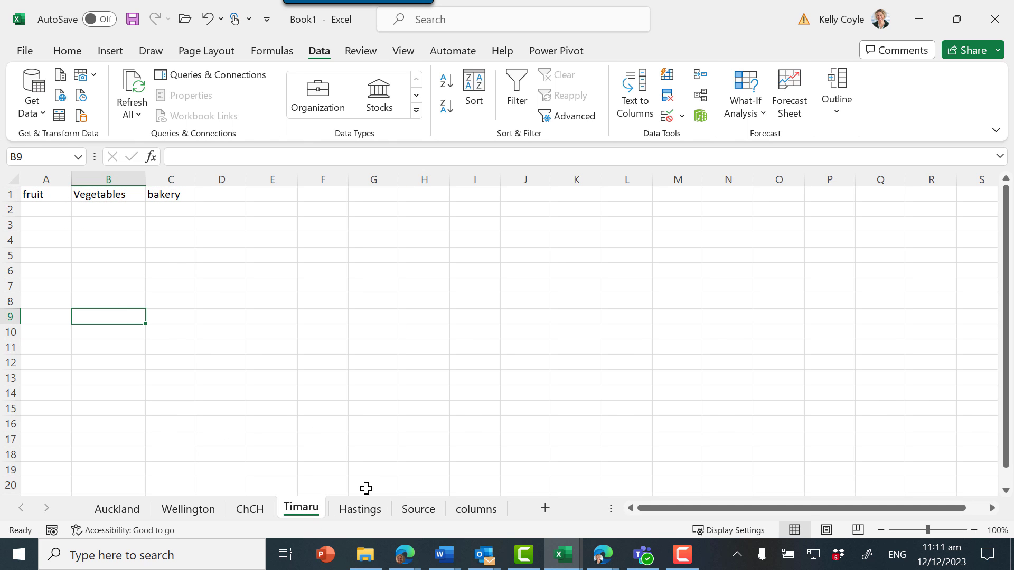
click(361, 509)
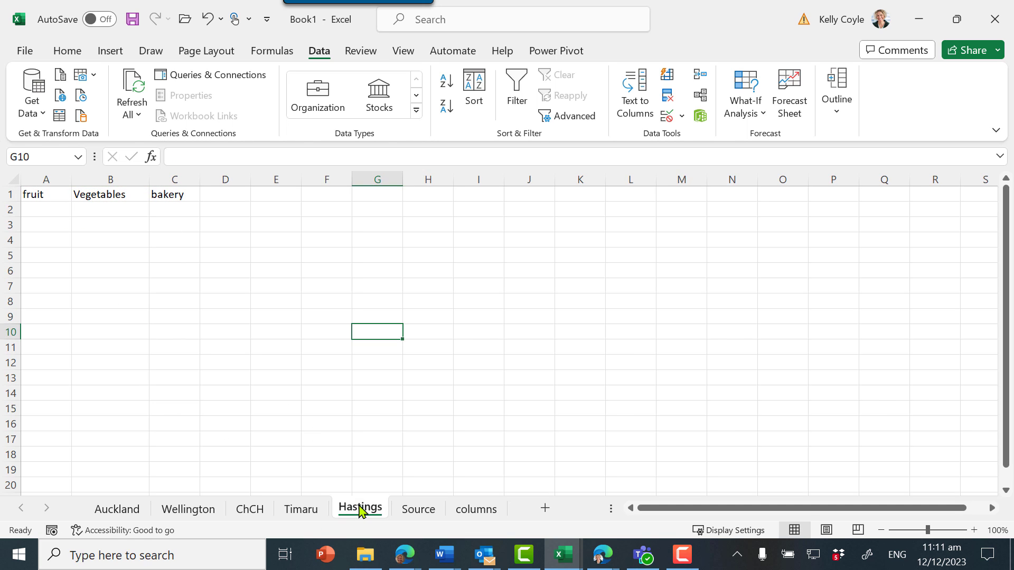
click(474, 515)
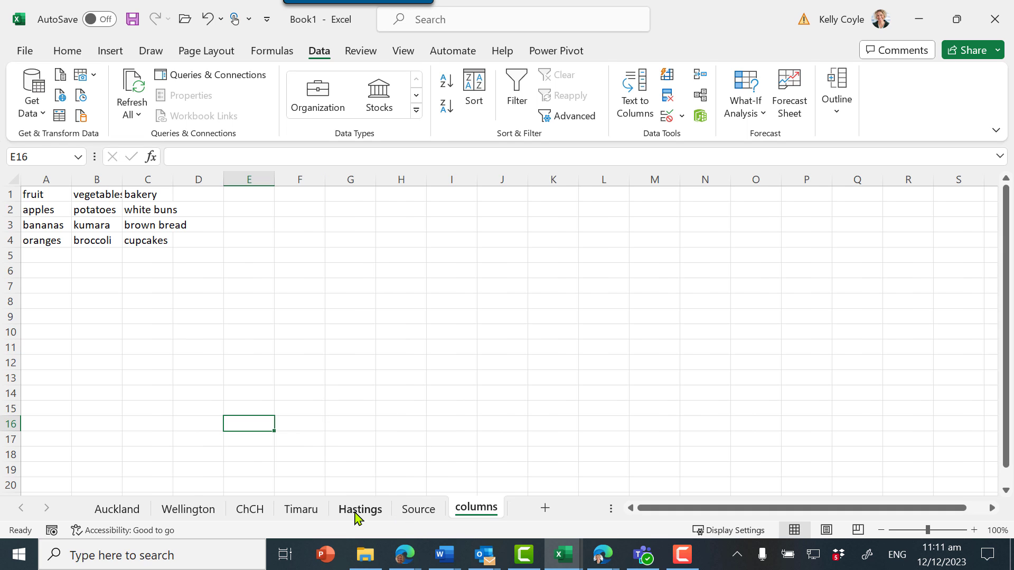
click(357, 512)
- Link Hastings A1 to the whole columns sheet column A with =columns!A:A
click(43, 199)
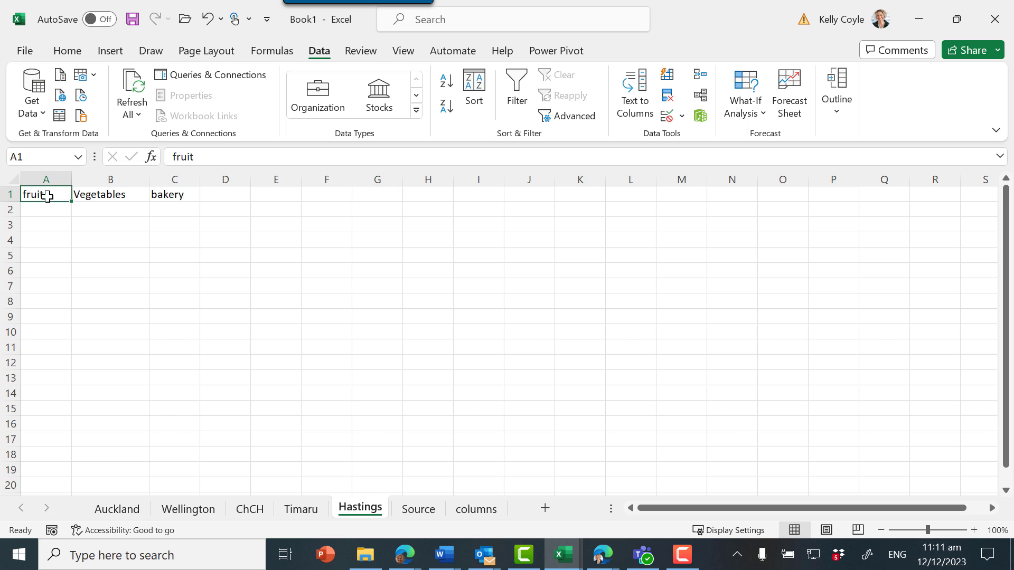
click(47, 179)
text(=)
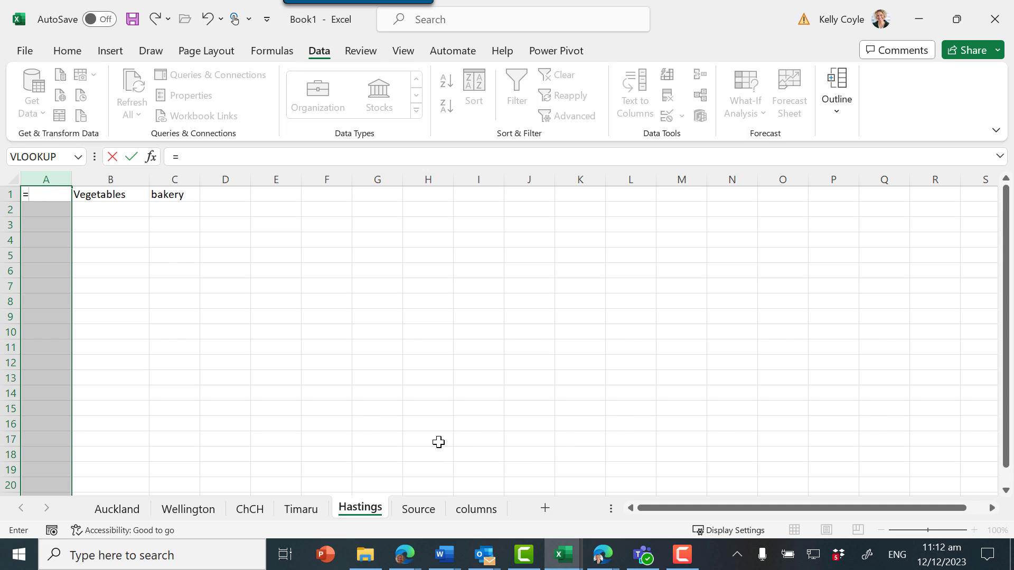
click(476, 508)
click(51, 183)
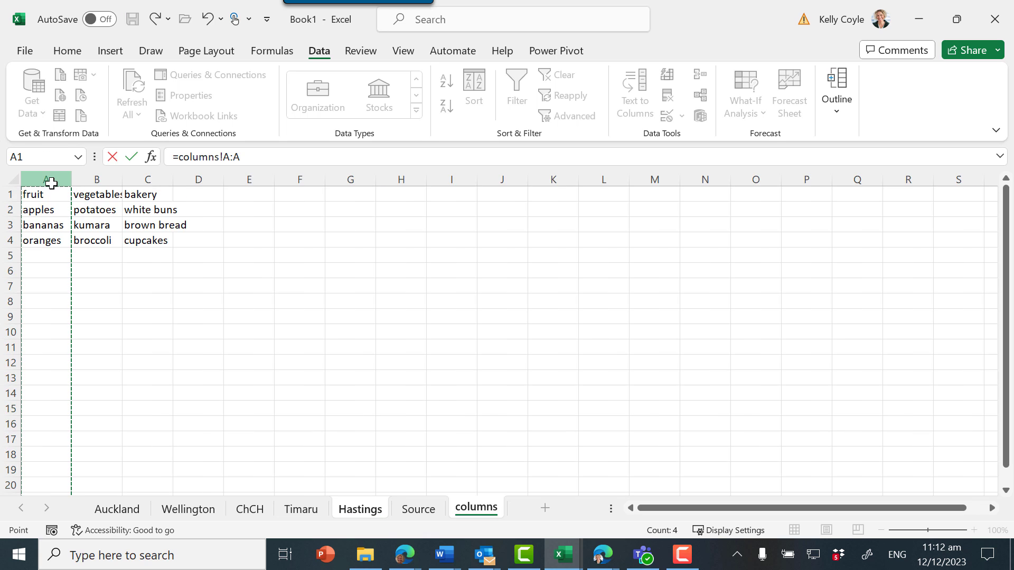
key(Return)
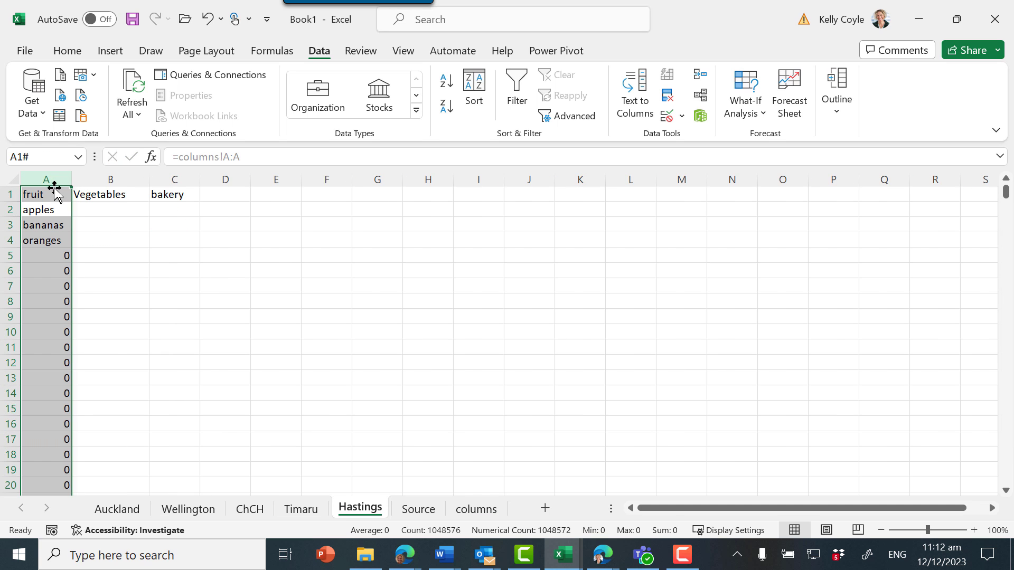
- Link Hastings B1 and C1 to columns!B:B and columns!C:C for vegetables and bakery
click(88, 195)
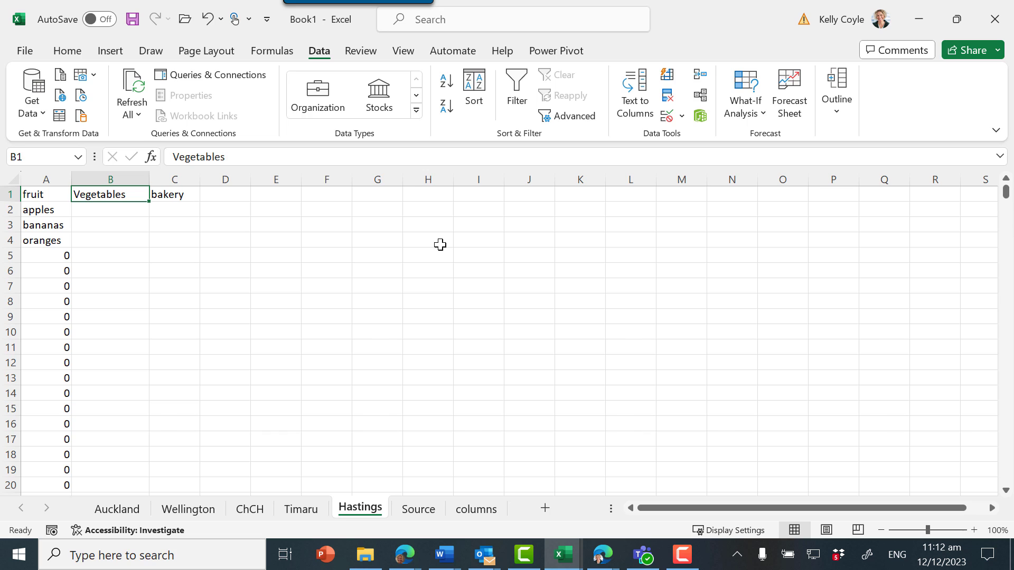
text(=)
click(476, 508)
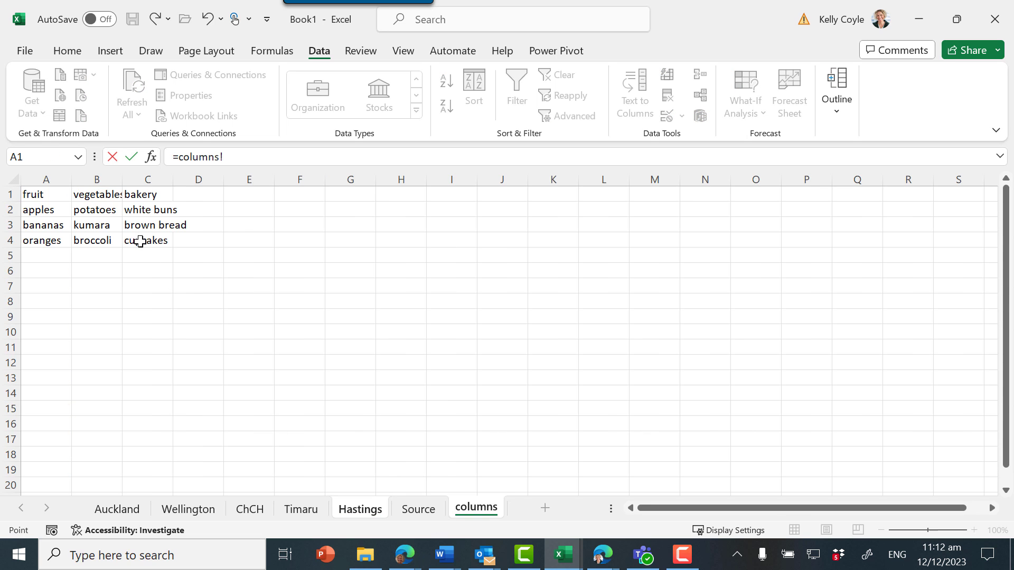
click(103, 179)
key(Return)
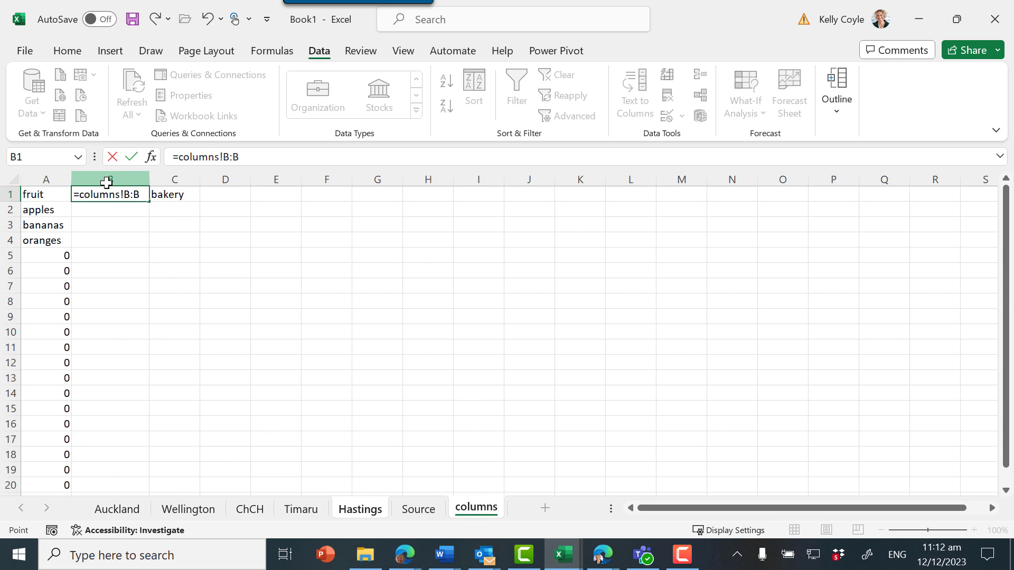
click(183, 193)
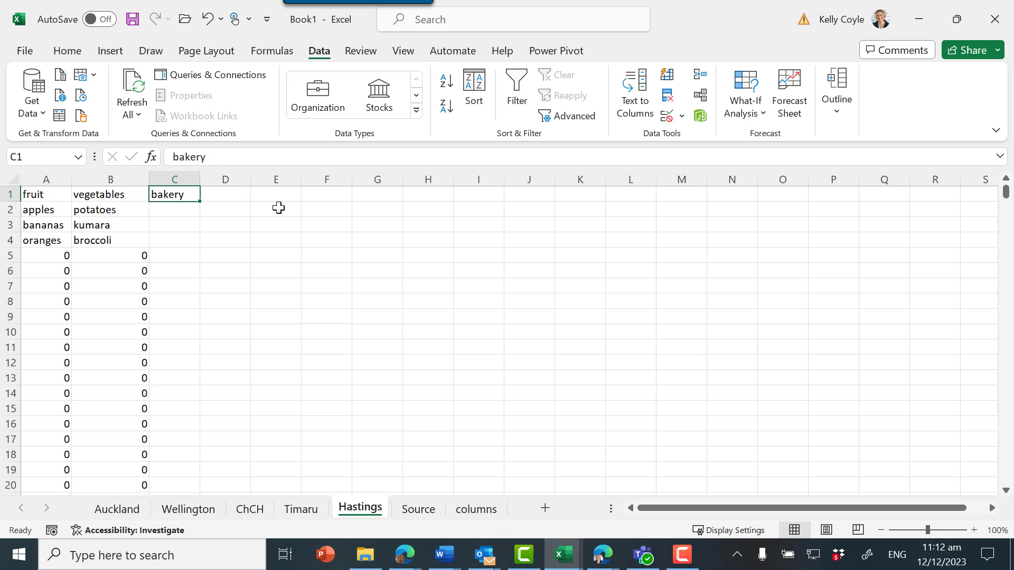
text(=)
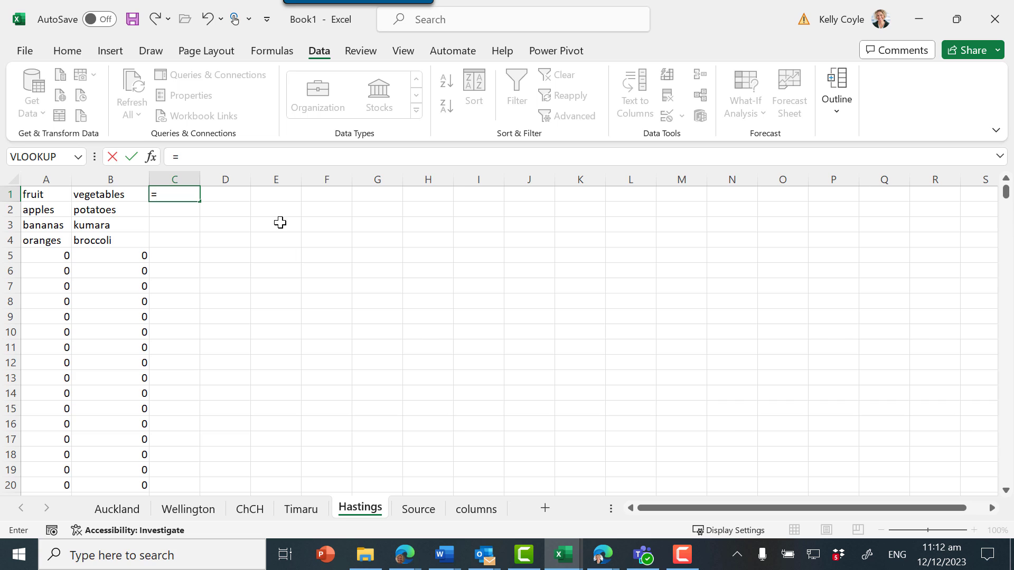
click(477, 509)
click(147, 177)
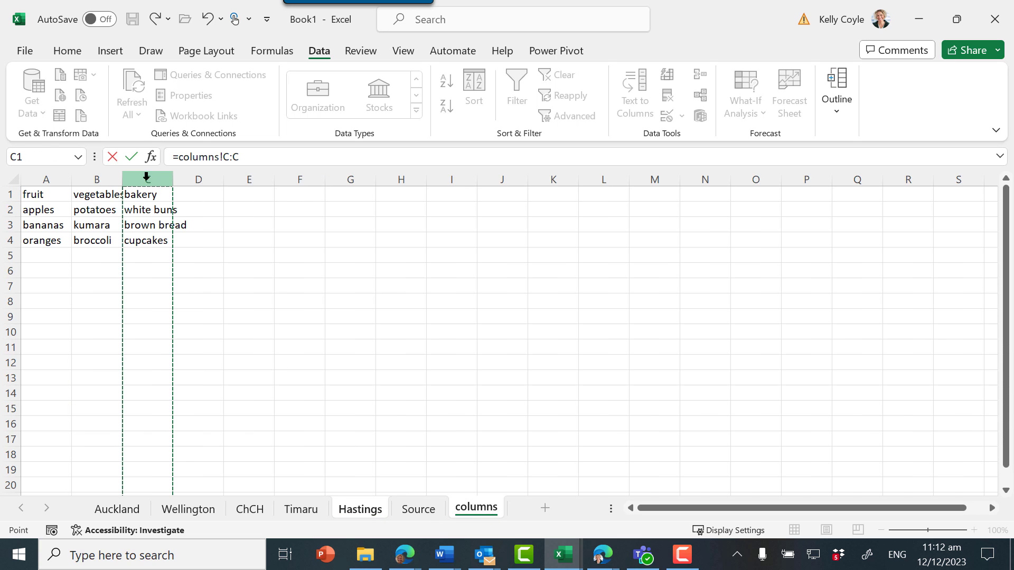
key(Return)
click(327, 364)
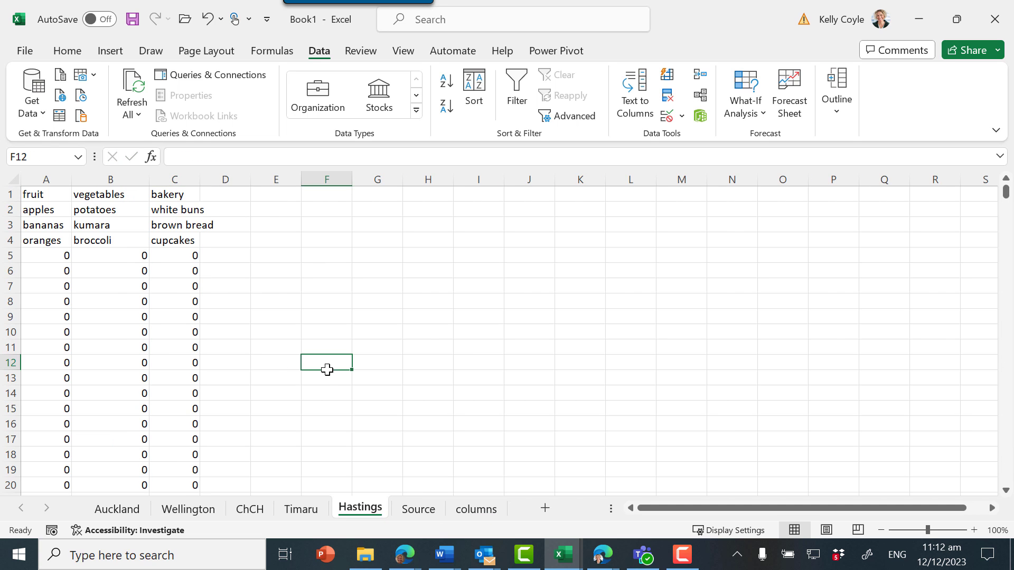
- On the columns sheet, enter pears and peaches in A5:A6, cauliflower in B5 and muffins in C5
click(474, 509)
click(54, 255)
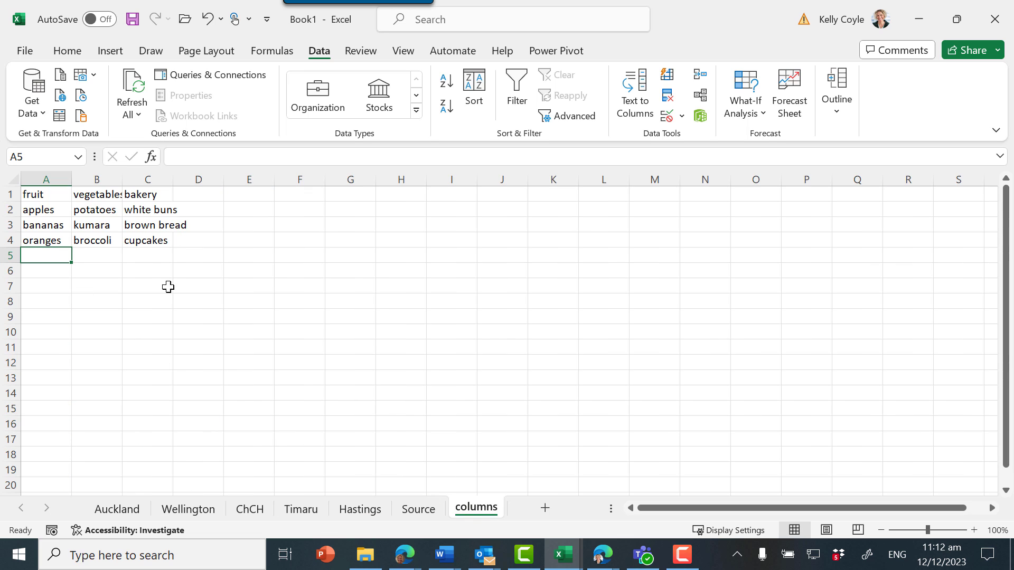
text(pears)
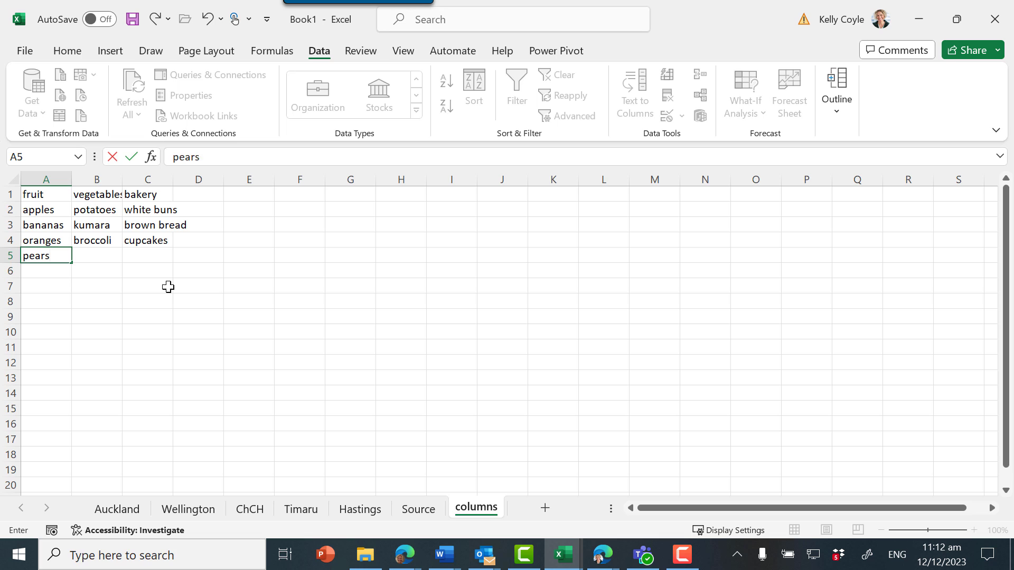
key(Return)
text(peaches)
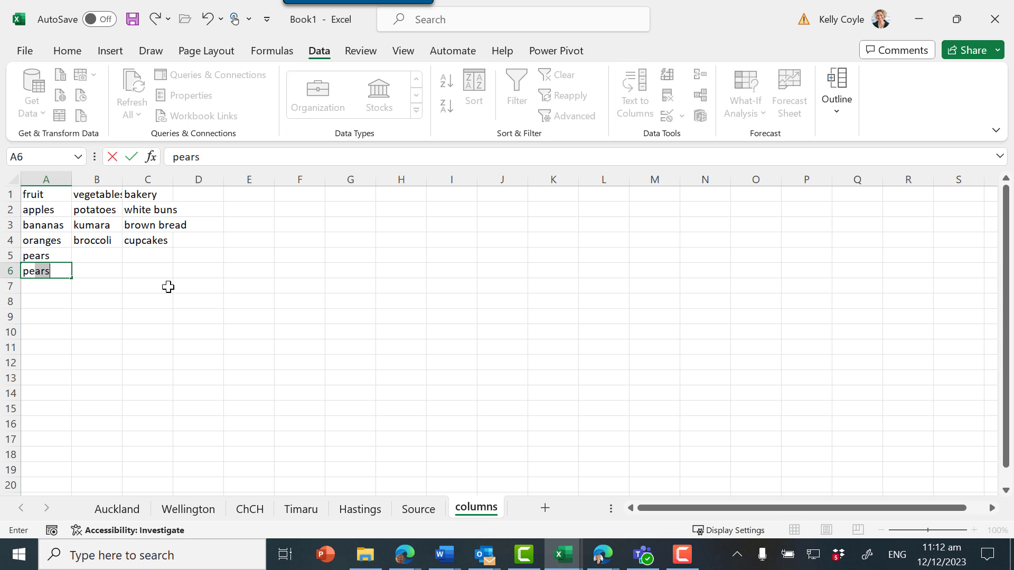
click(115, 257)
text(cauliflower)
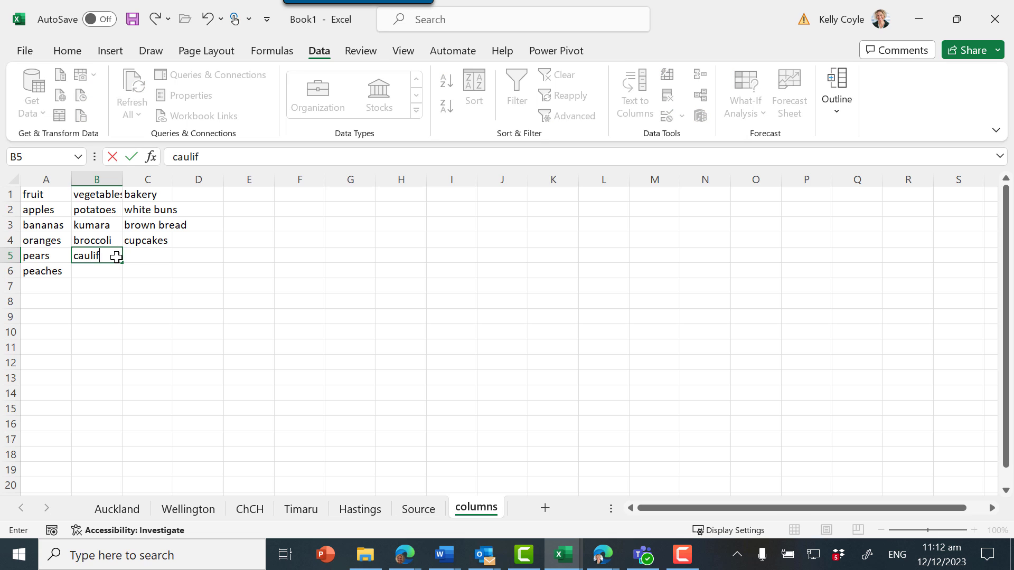
click(149, 257)
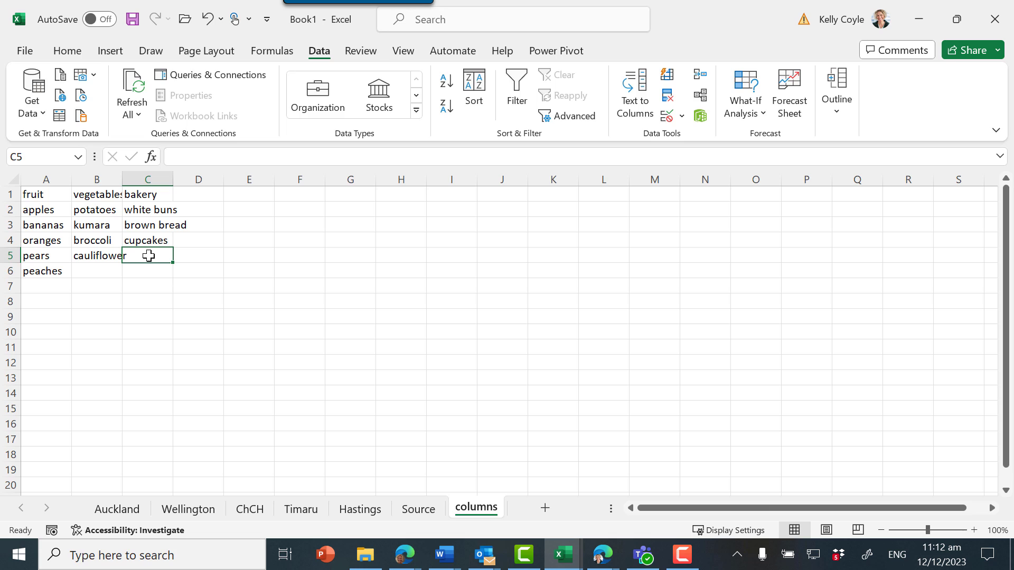
text(muffins)
key(Return)
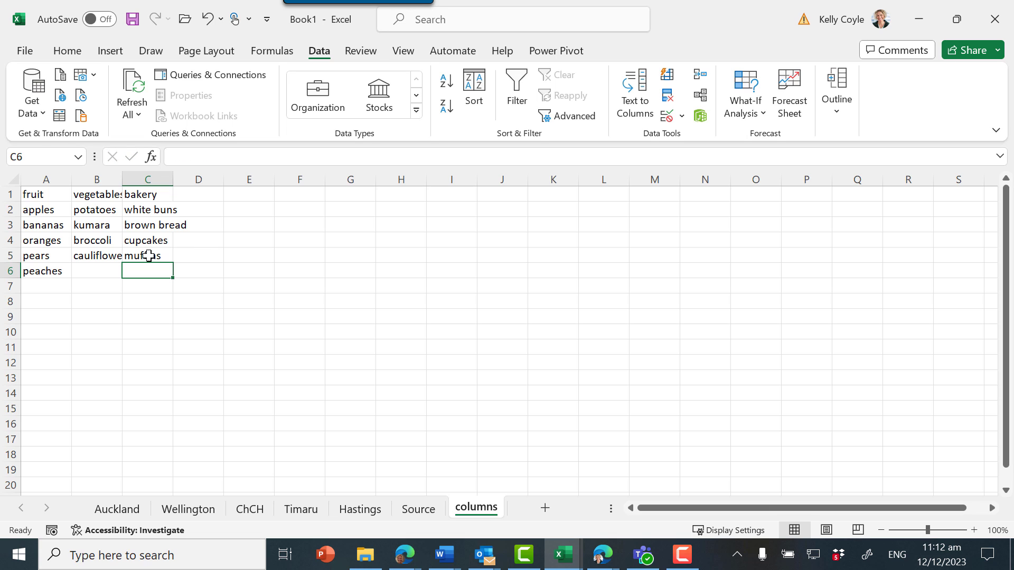
click(264, 331)
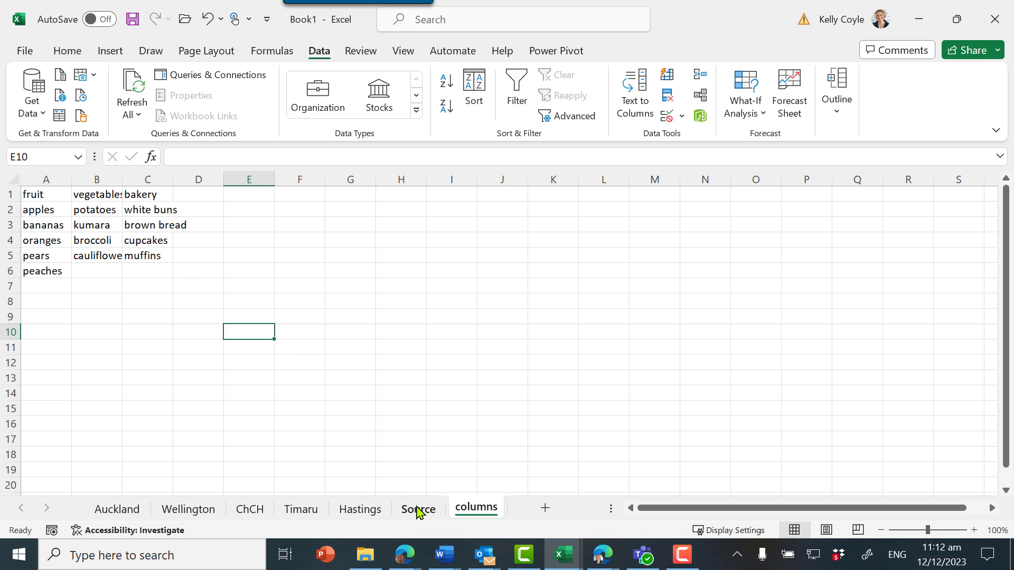
- Compare the Hastings and Timaru sheets to confirm the new items appear
click(354, 512)
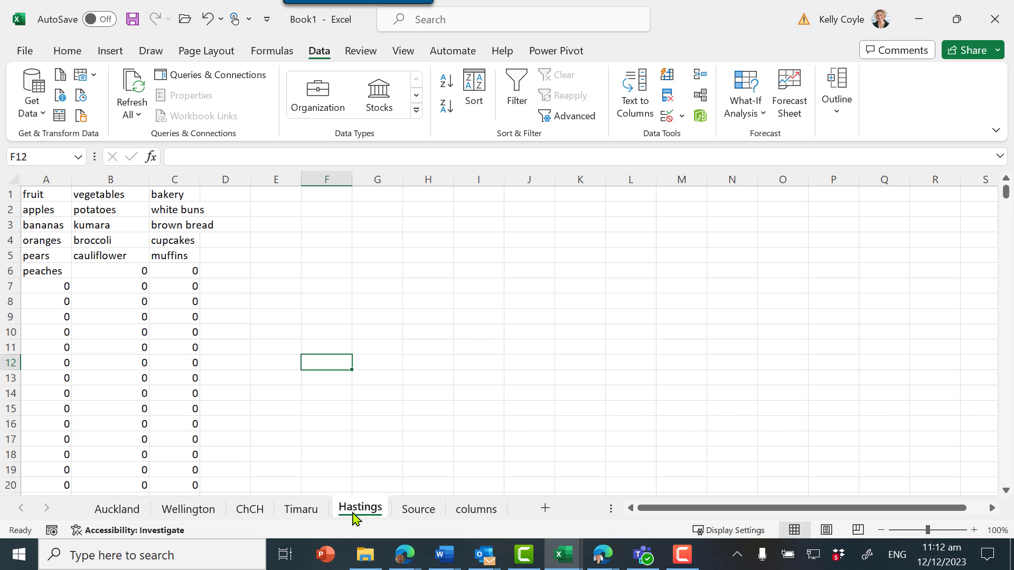
click(306, 511)
click(357, 515)
click(324, 515)
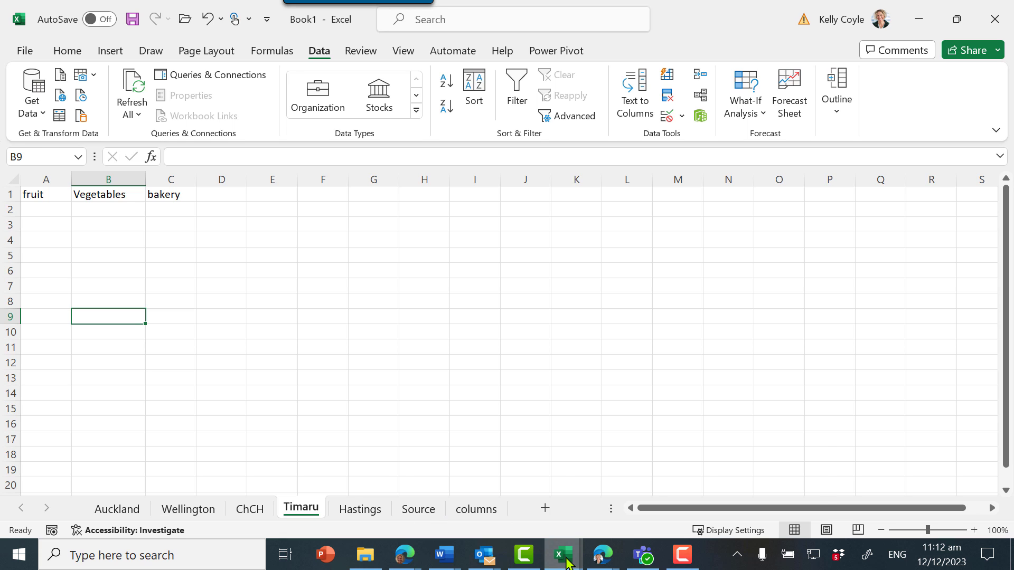
mouse_move(566, 560)
click(695, 510)
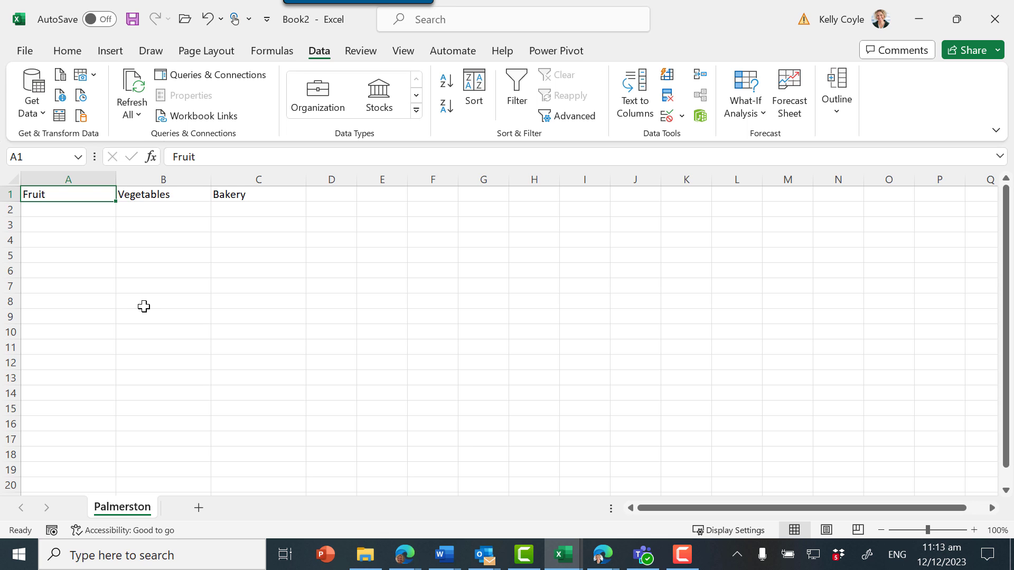
- Link Book2's Fruit header in A1 to Book1's columns sheet column A
text(=)
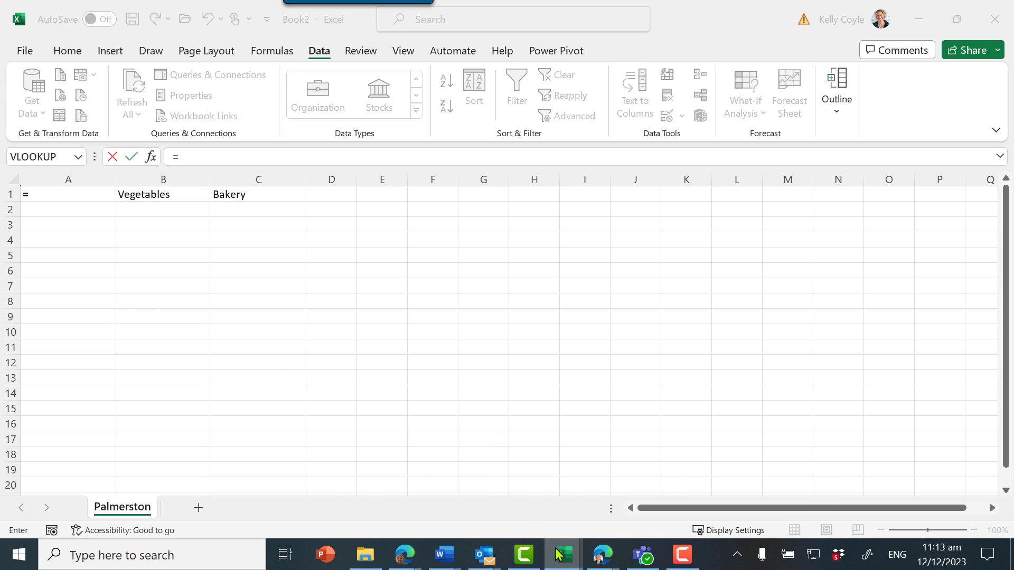
mouse_move(561, 553)
click(554, 485)
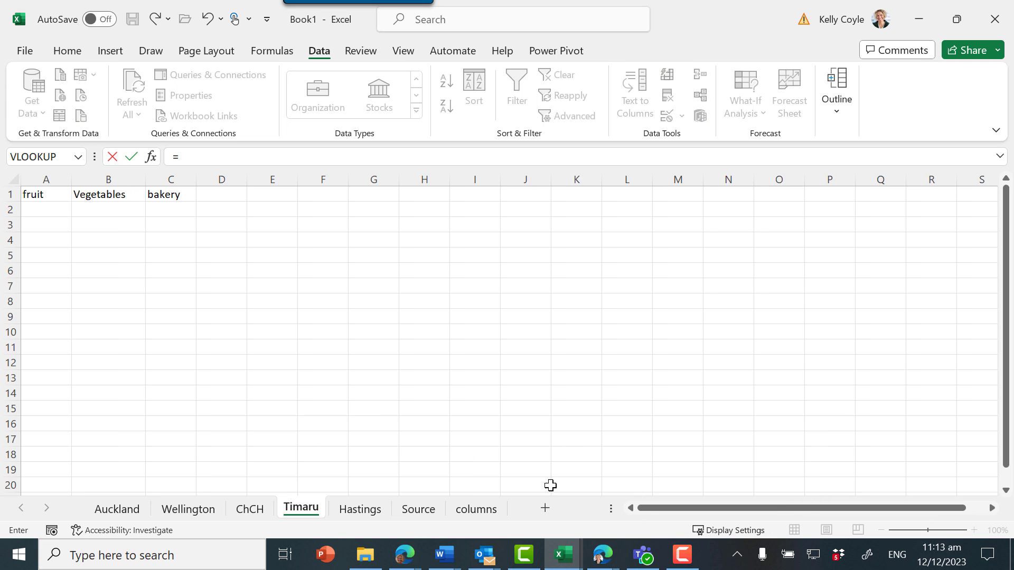
click(477, 509)
click(42, 182)
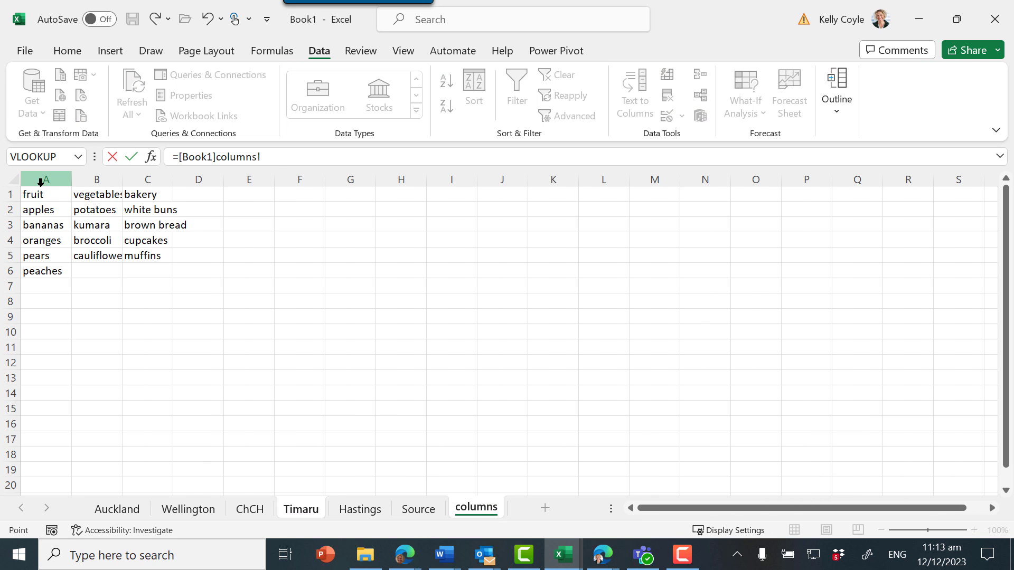
key(Return)
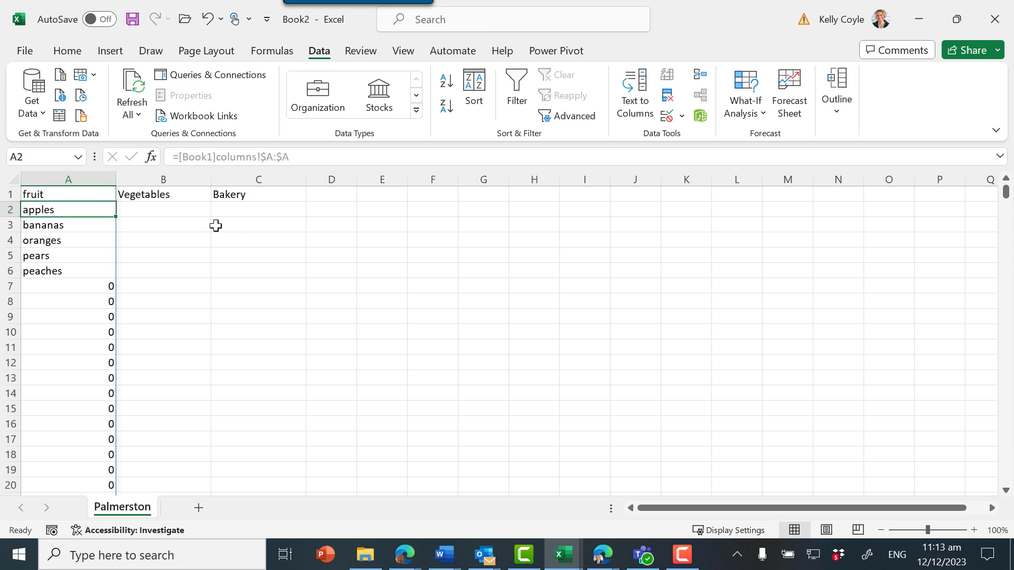
- Link the Vegetables header in B1 to Book1's columns sheet column B
click(169, 197)
text(=)
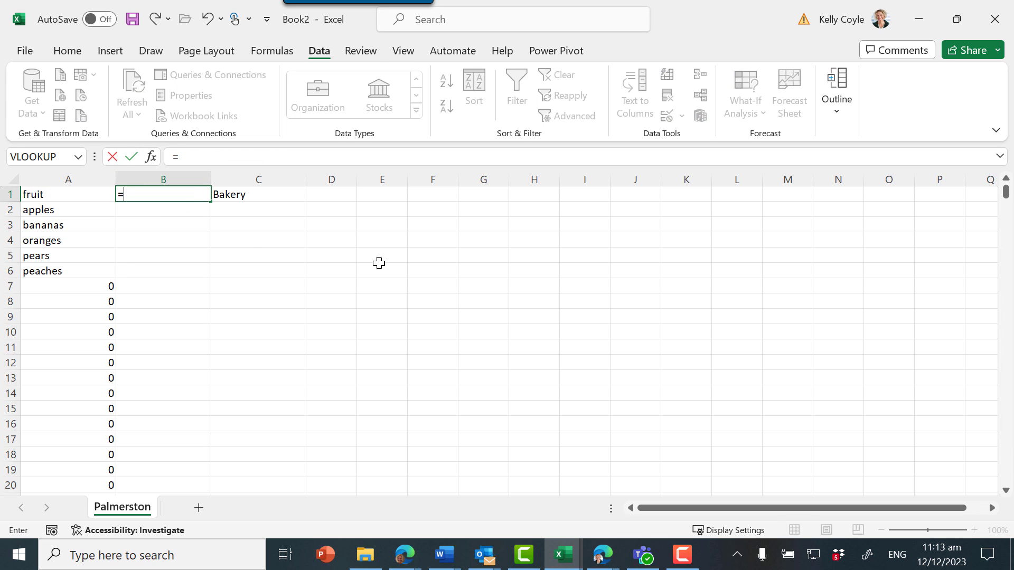
mouse_move(563, 553)
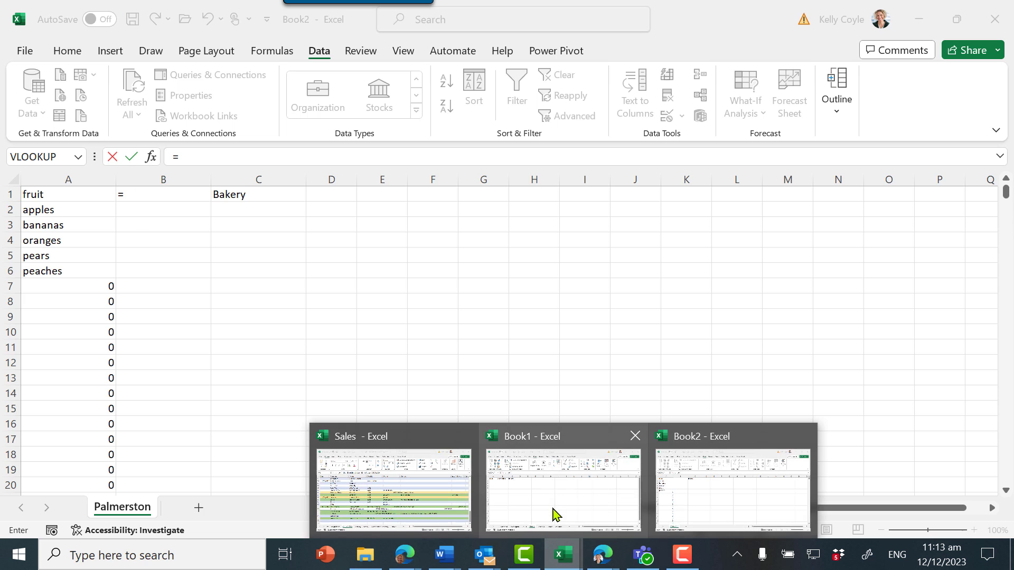
click(602, 491)
click(481, 508)
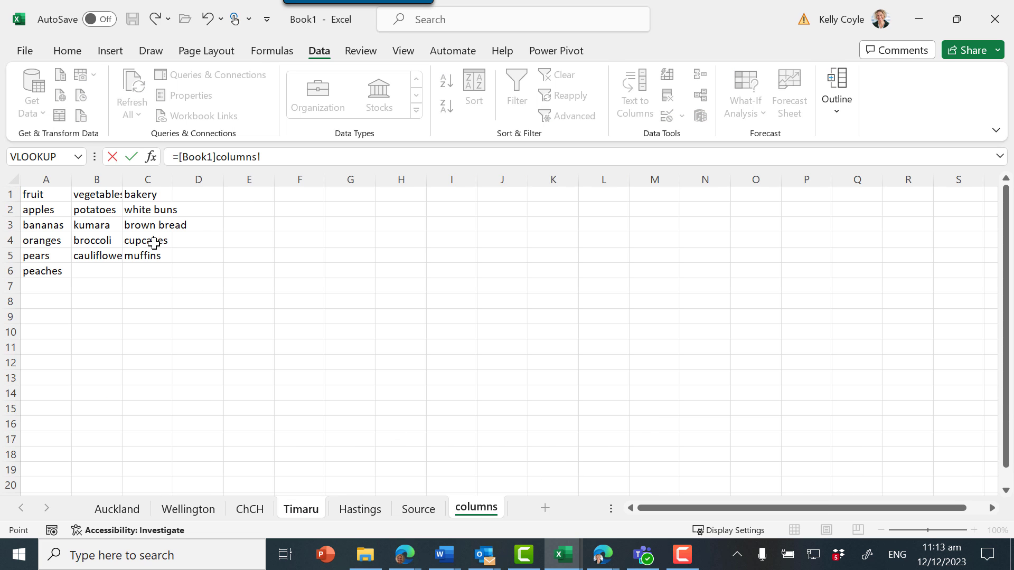
click(106, 175)
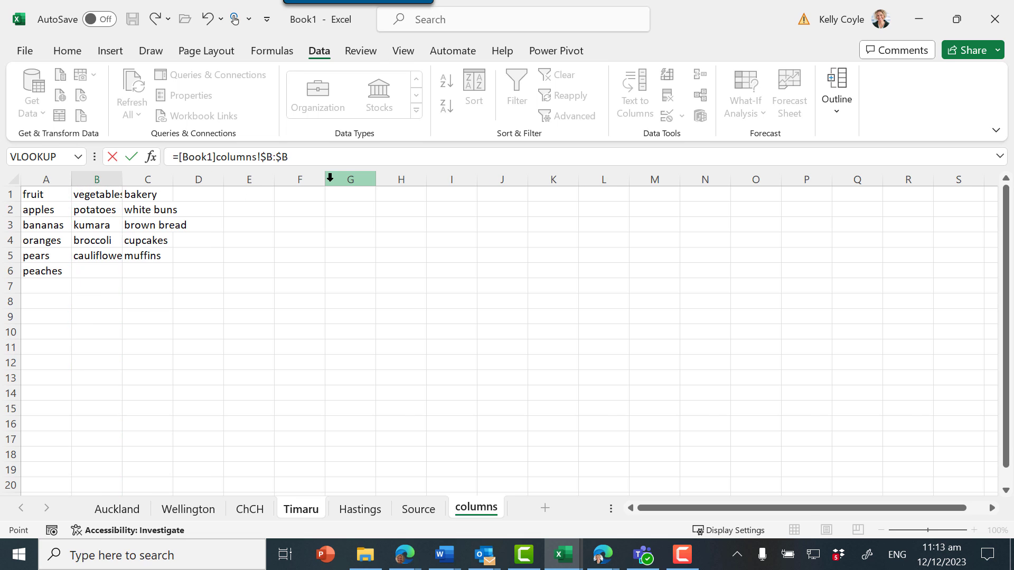
key(Return)
- Link the Bakery header in C1 to Book1's columns sheet column C
click(261, 196)
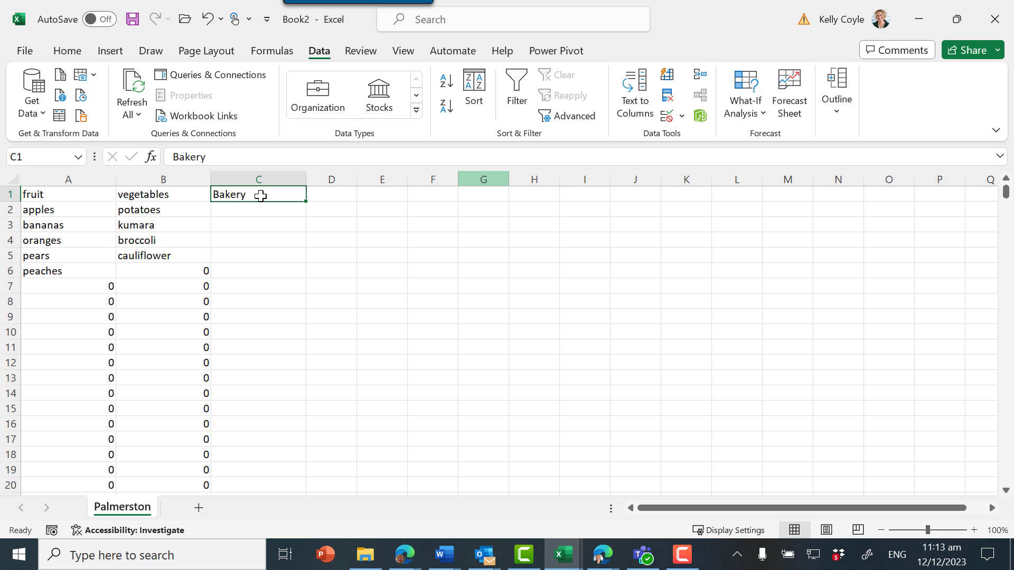
text(=)
mouse_move(563, 555)
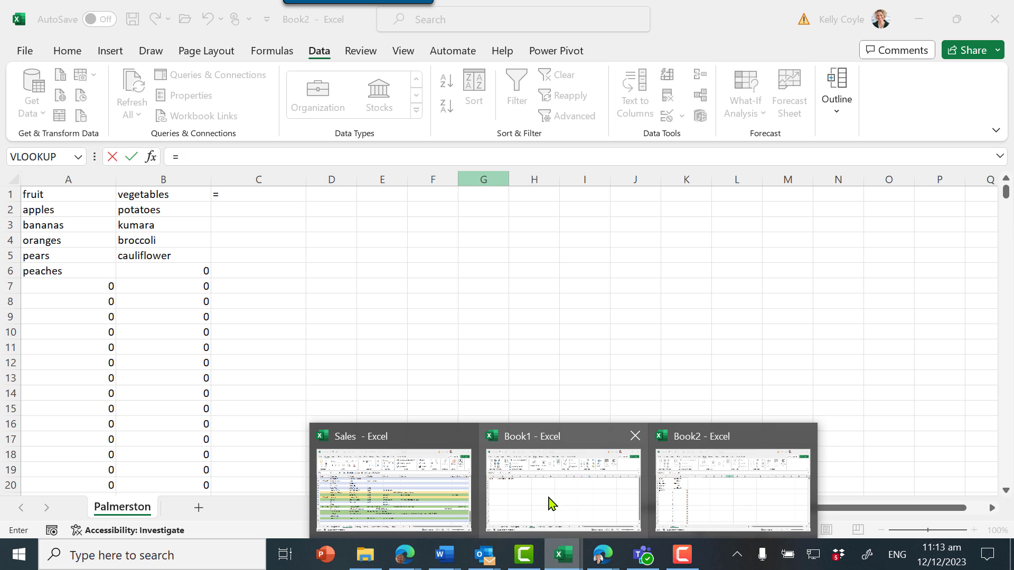
click(549, 499)
click(476, 508)
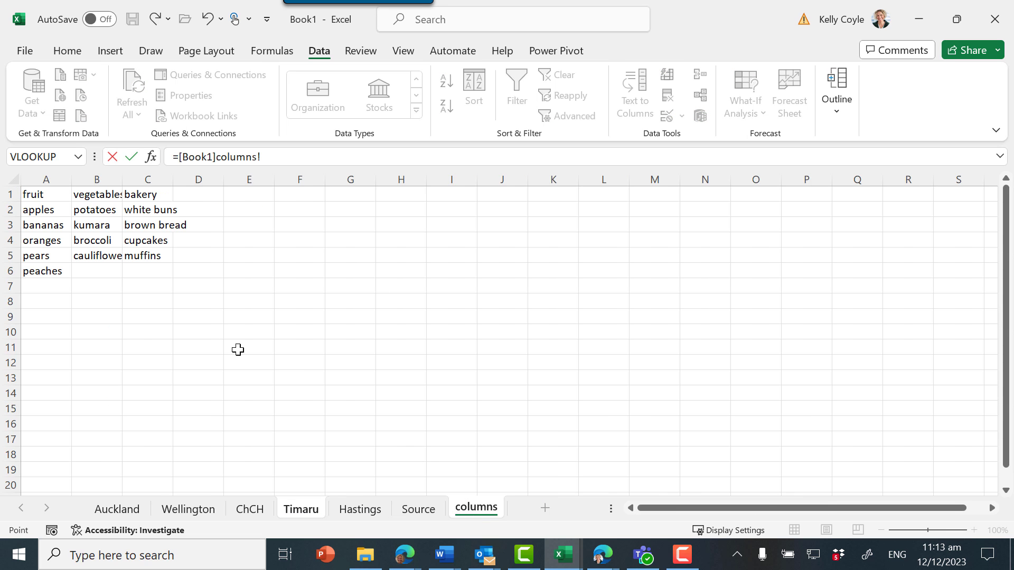
click(152, 184)
key(Return)
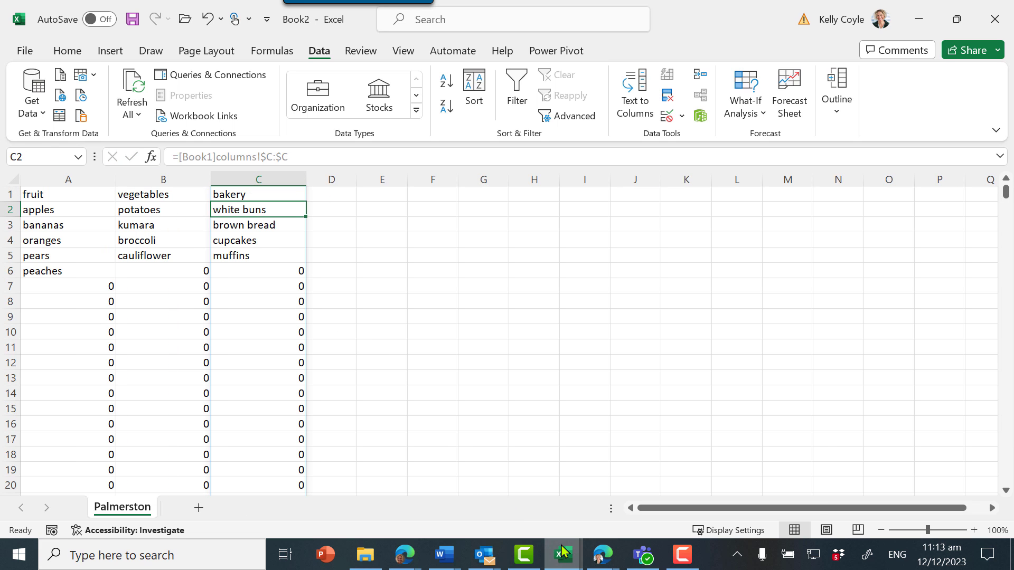
click(569, 507)
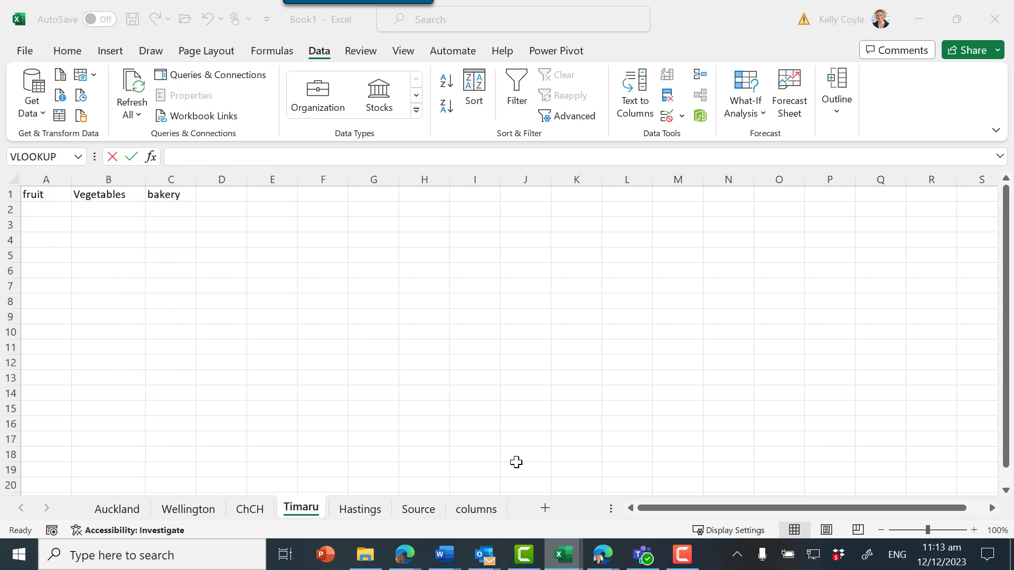
- Type small cakes in C6 and large buns in C7 below muffins on the columns sheet
click(476, 509)
click(151, 272)
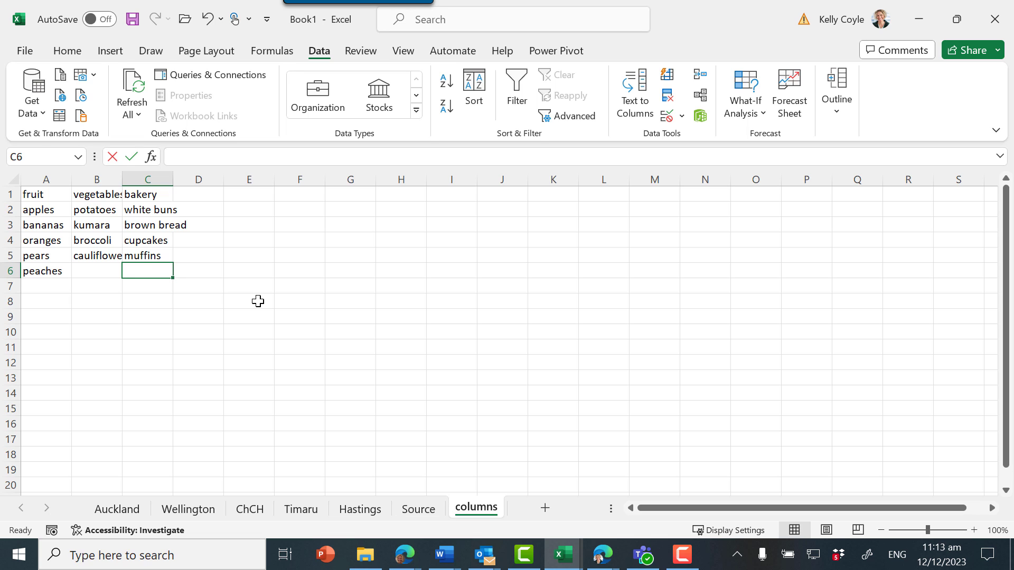
text(small cakes)
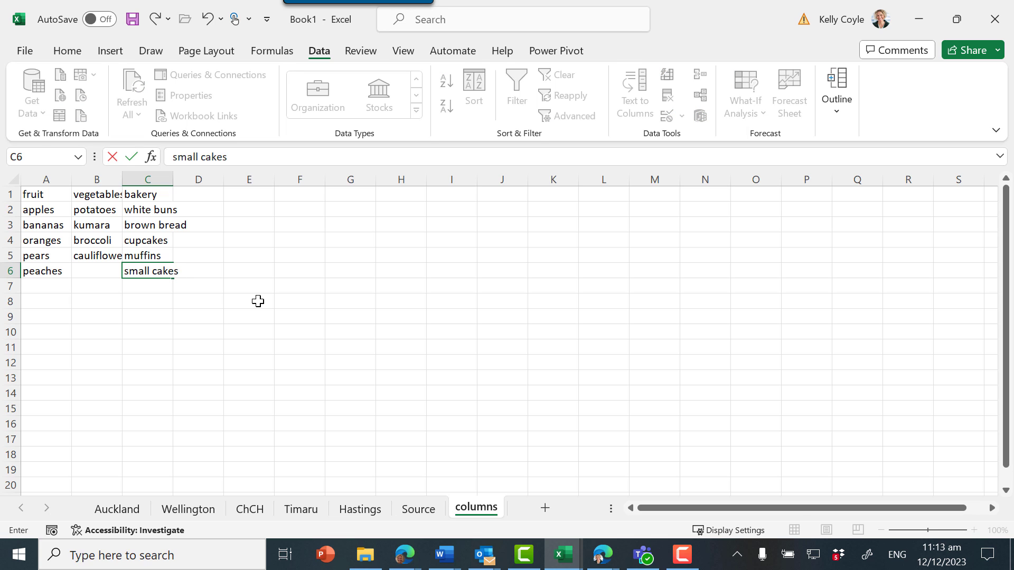
key(Return)
text(large buns)
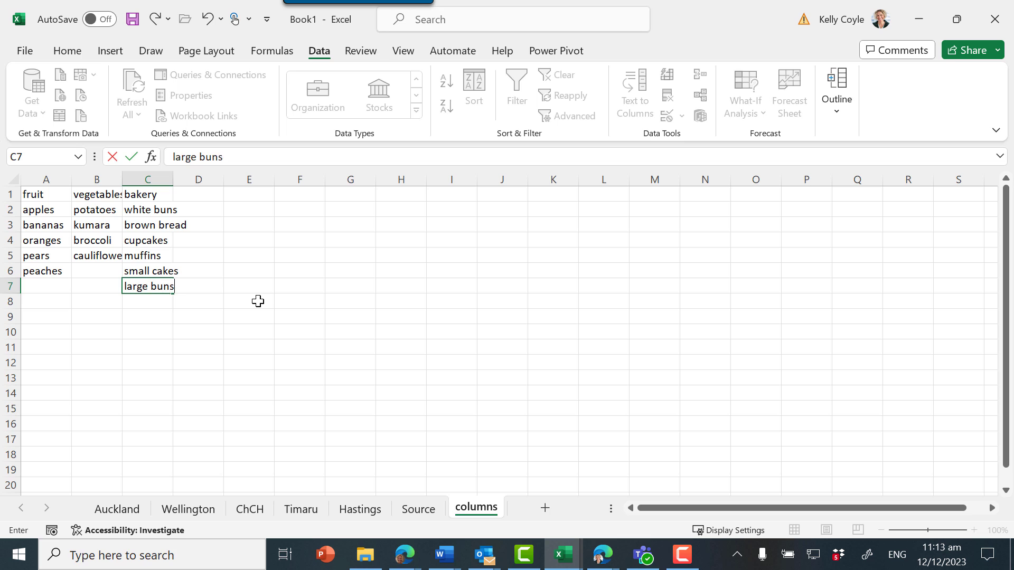
key(Return)
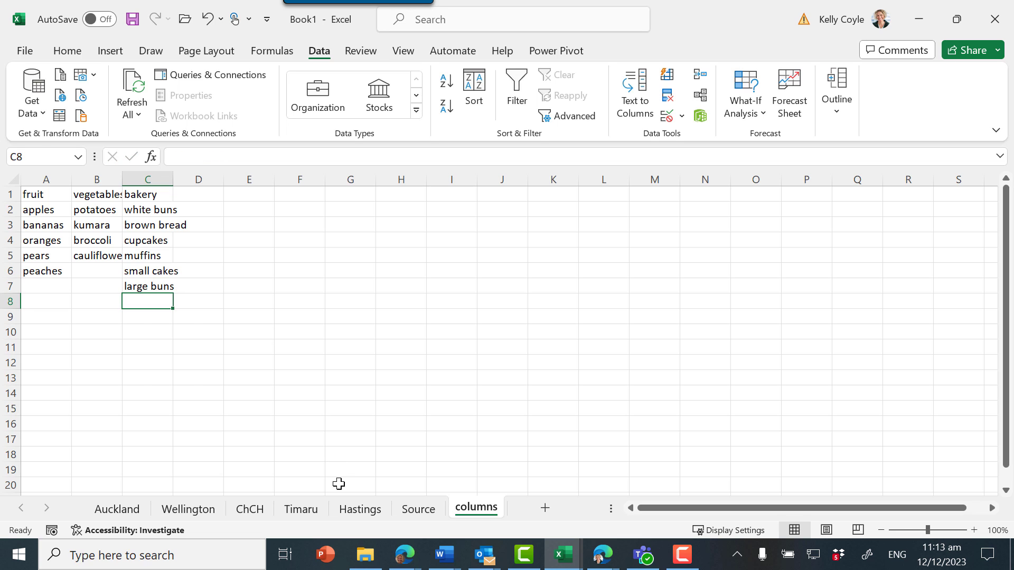
- Check the new bakery entries on the Hastings sheet, then return to Book2
click(357, 509)
drag(179, 271, 180, 286)
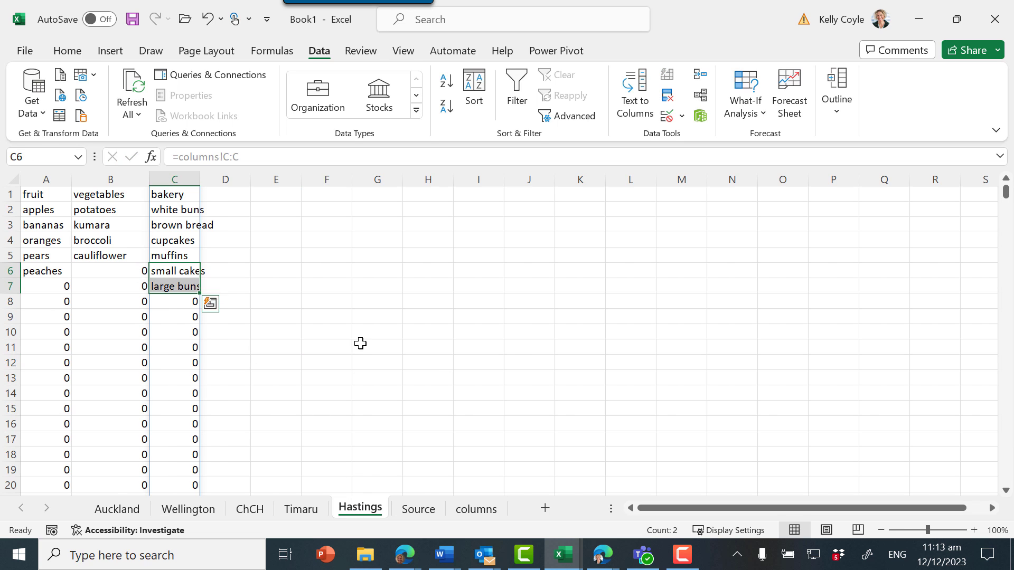
click(478, 362)
mouse_move(575, 544)
click(707, 488)
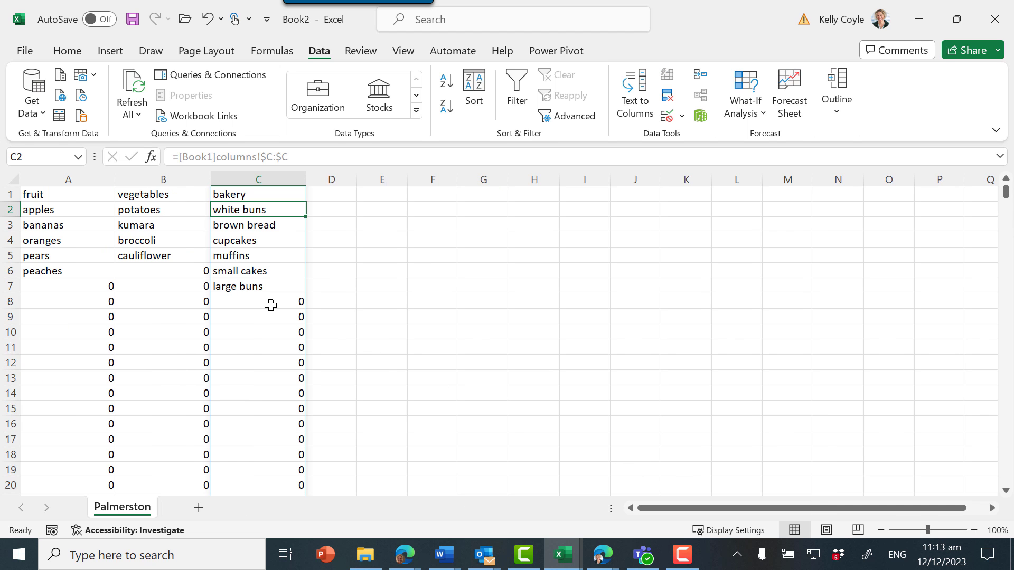
- Add apricots in A8 below pineapple on Book1's columns sheet
click(440, 310)
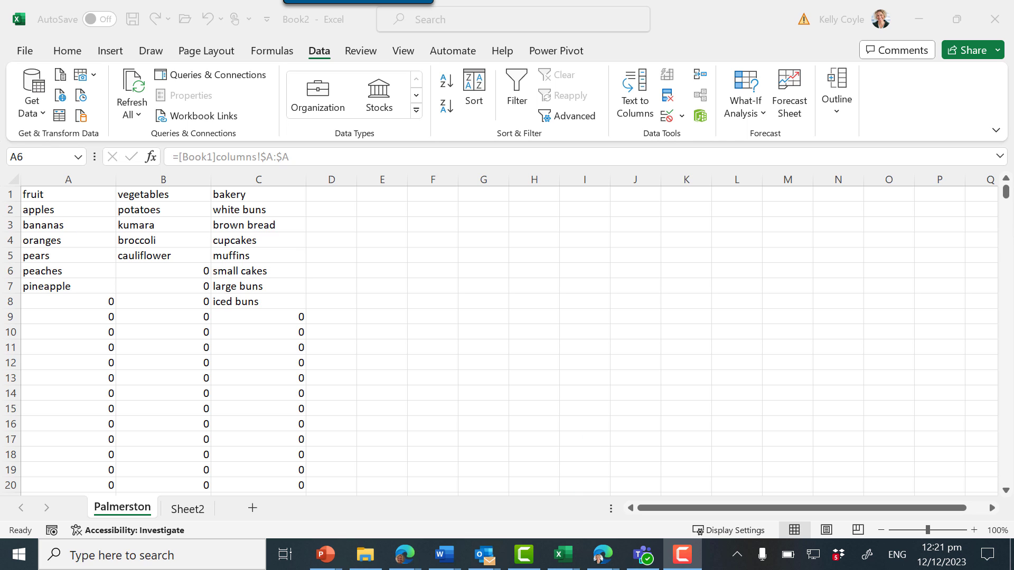
mouse_move(578, 562)
click(563, 505)
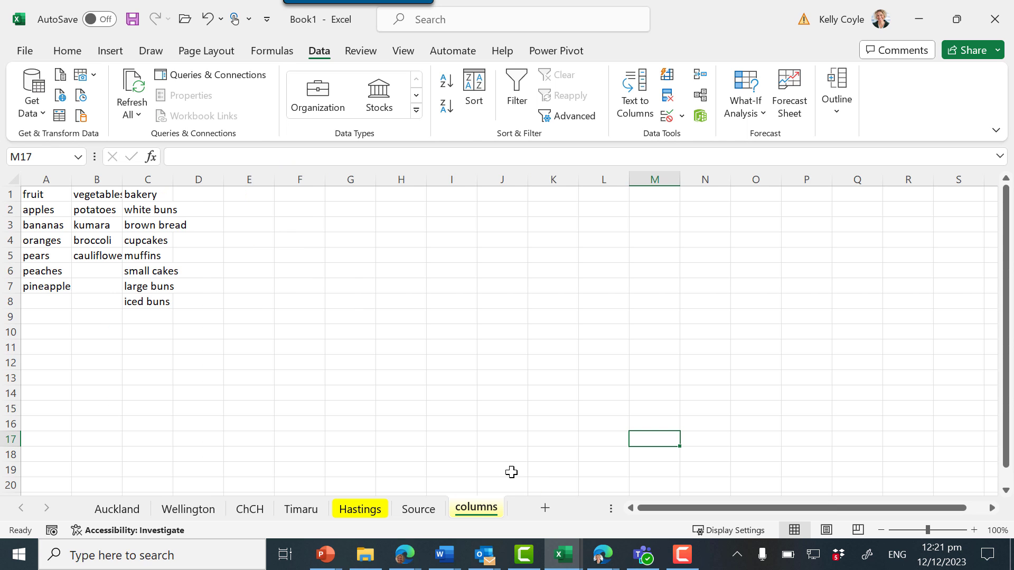
click(38, 300)
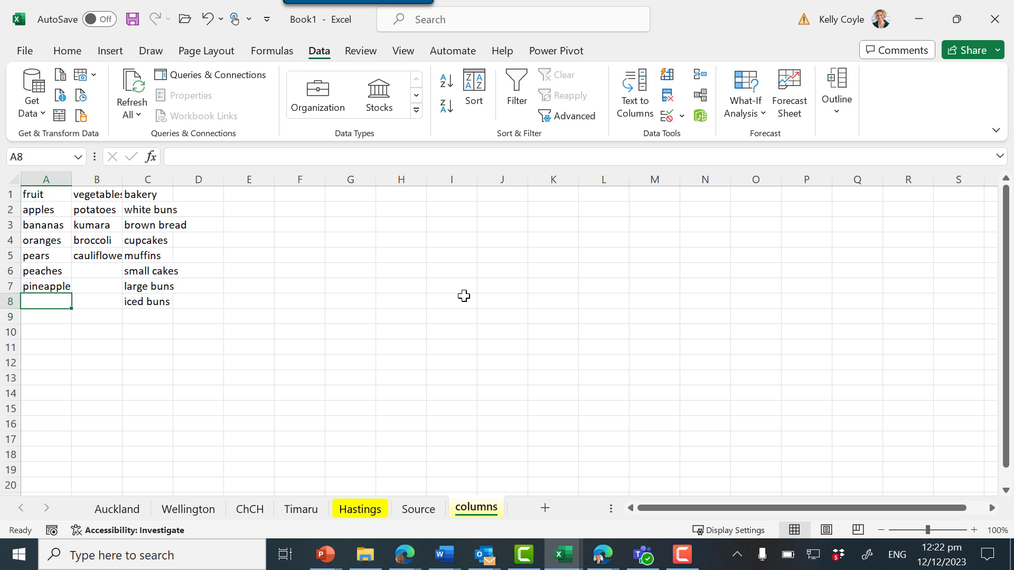
text(apricots)
key(Return)
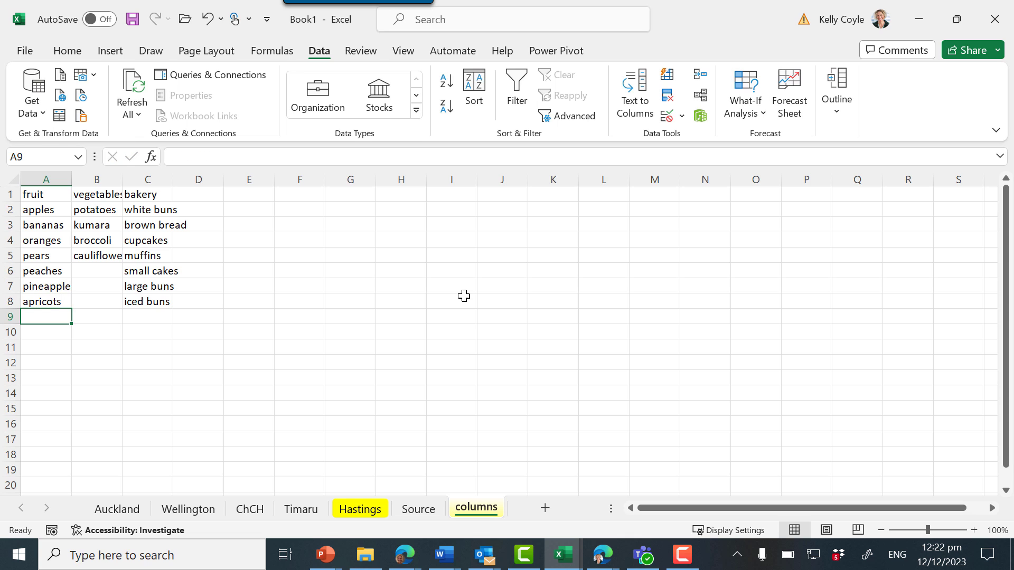
- Confirm apricots reaches Hastings and Book2's Palmerston A8, then go to Sheet2
click(360, 509)
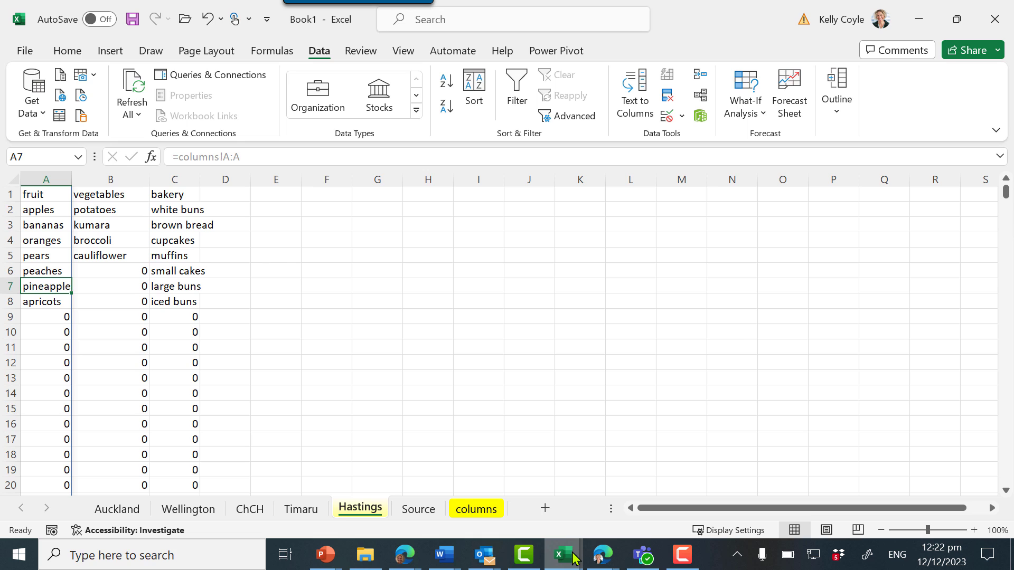
mouse_move(575, 558)
click(726, 495)
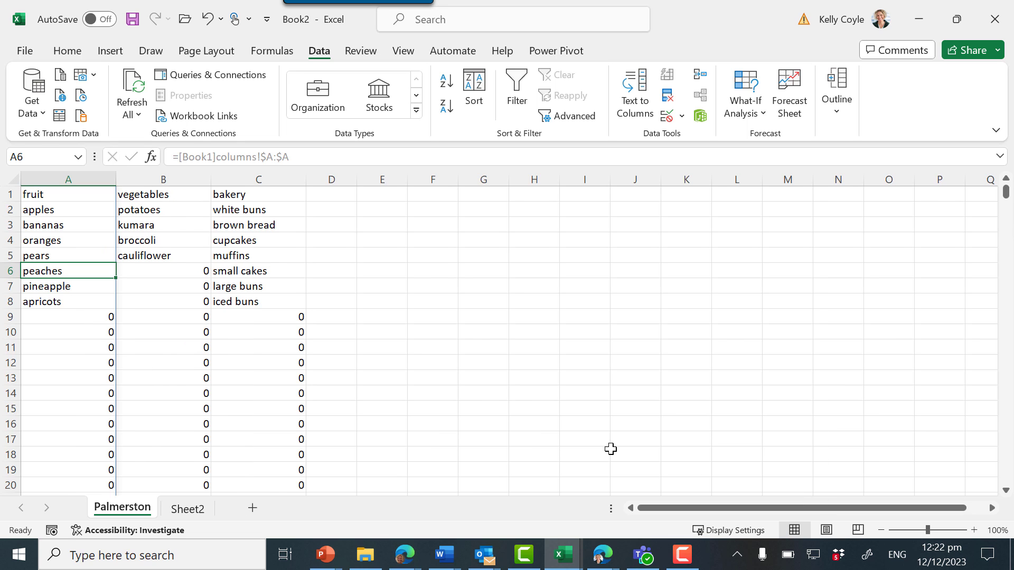
click(76, 301)
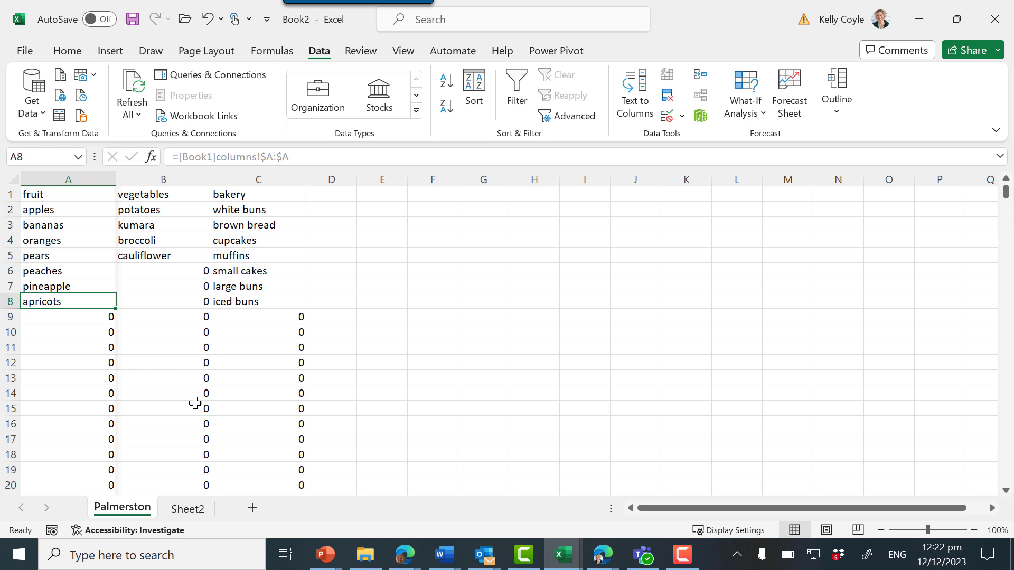
click(190, 509)
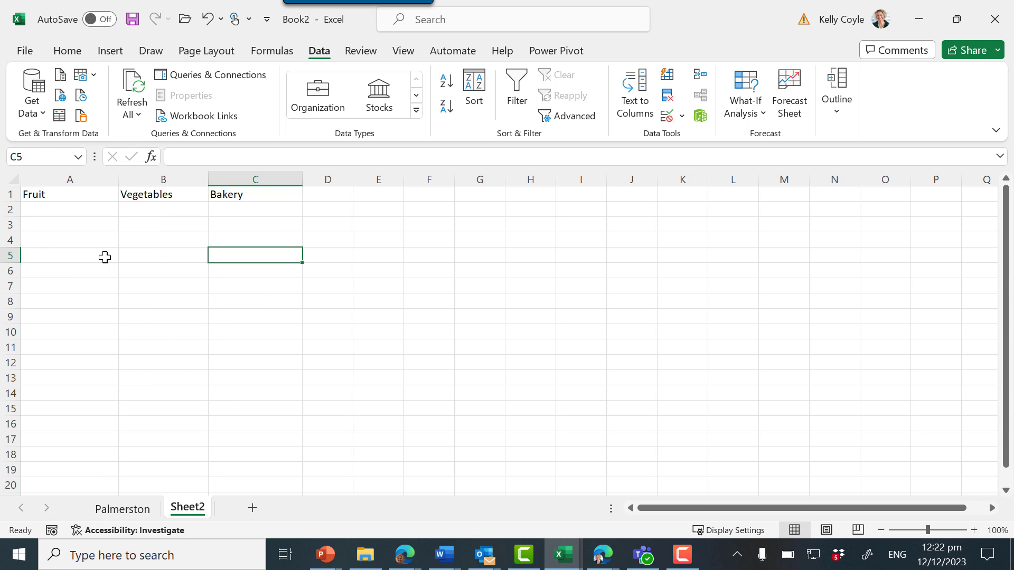
click(103, 506)
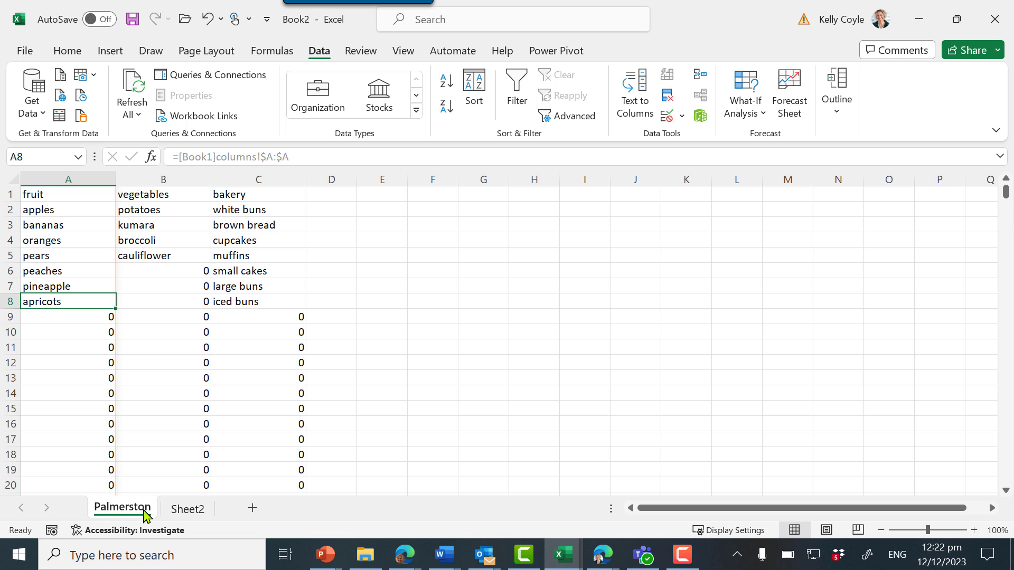
click(198, 517)
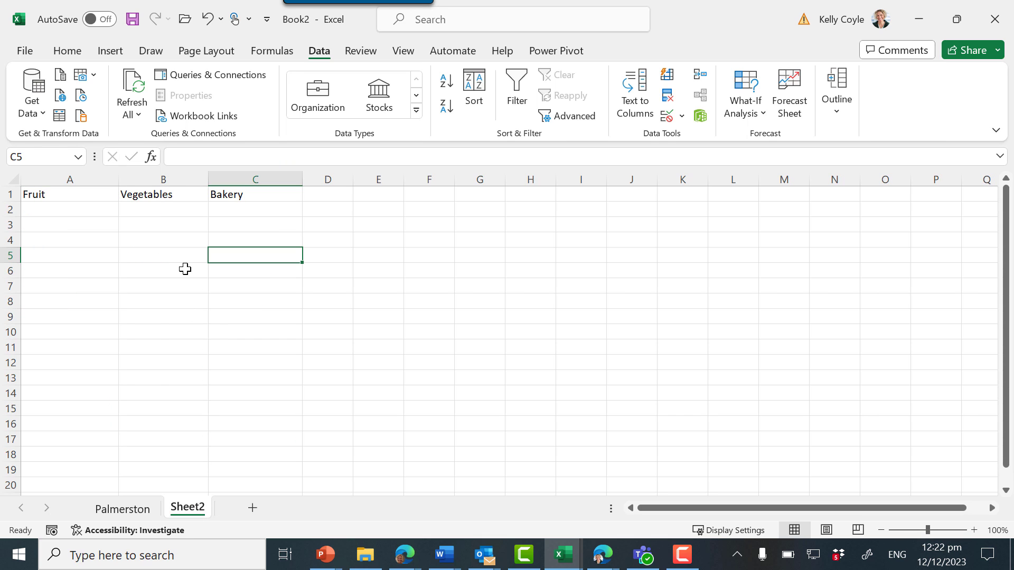
click(90, 196)
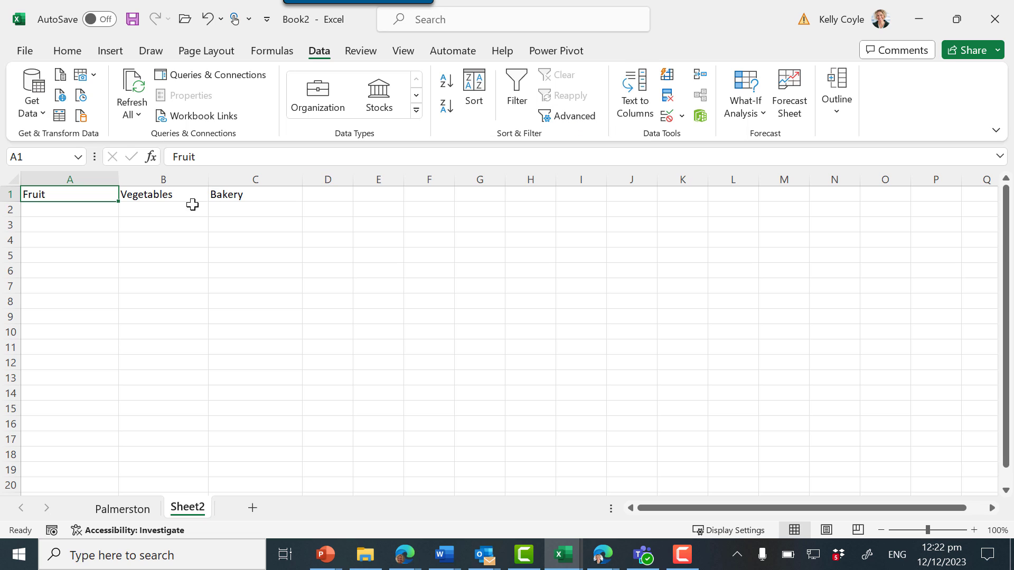
click(112, 211)
click(125, 212)
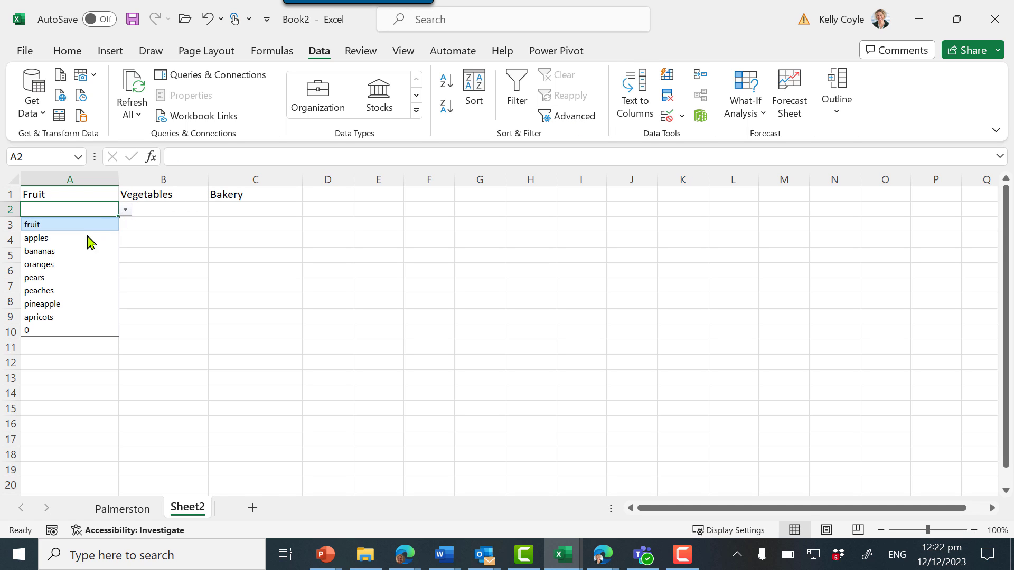
click(87, 207)
click(98, 510)
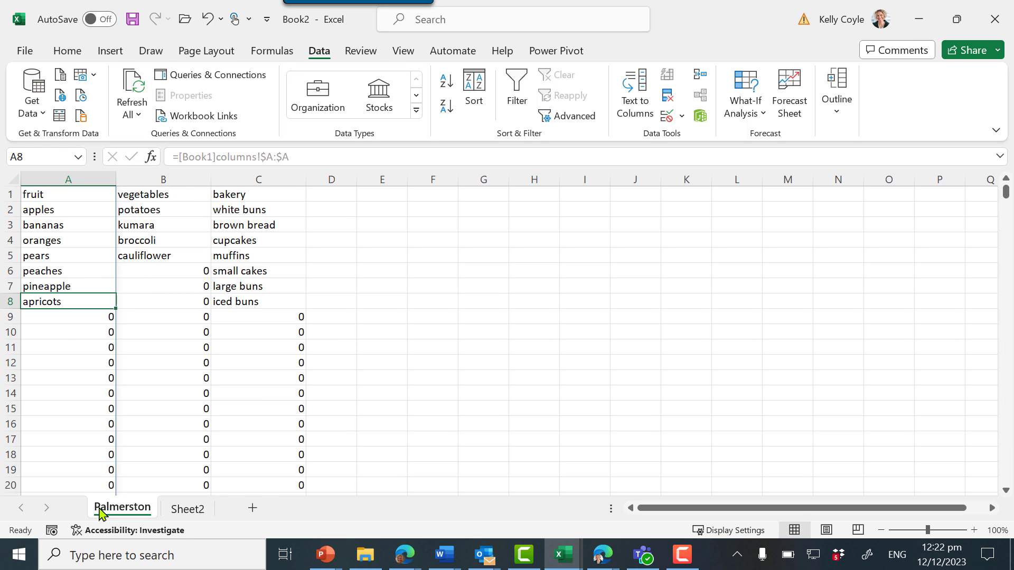
click(201, 510)
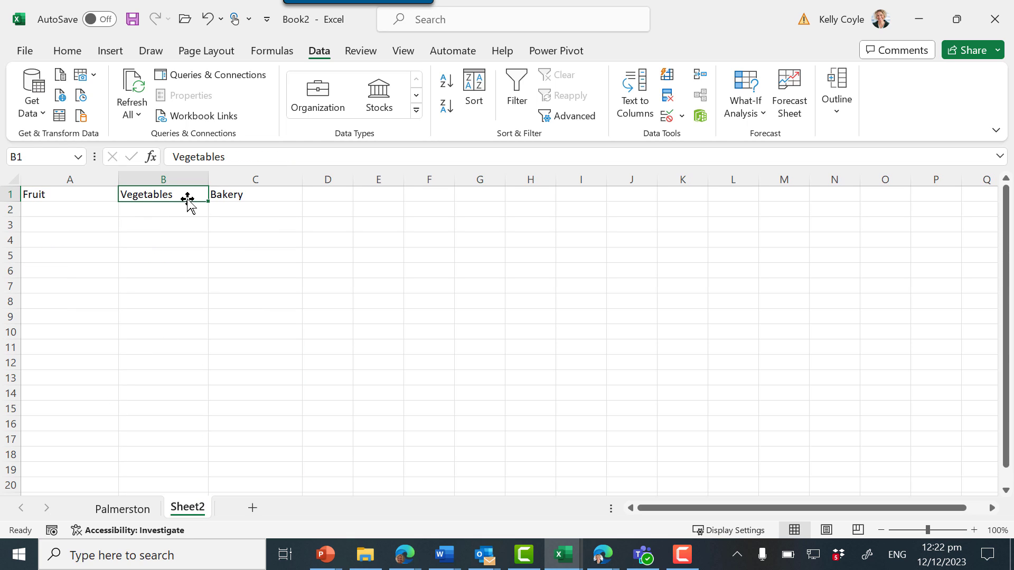
- Give B1 a List validation with source =Palmerston!$B:$B and test its dropdown
click(670, 118)
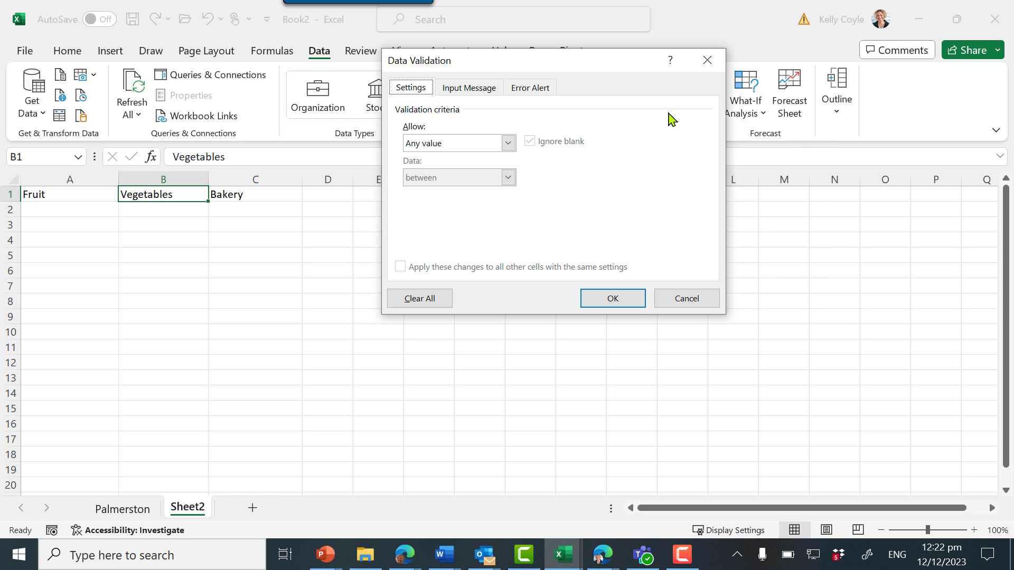
click(508, 143)
click(426, 191)
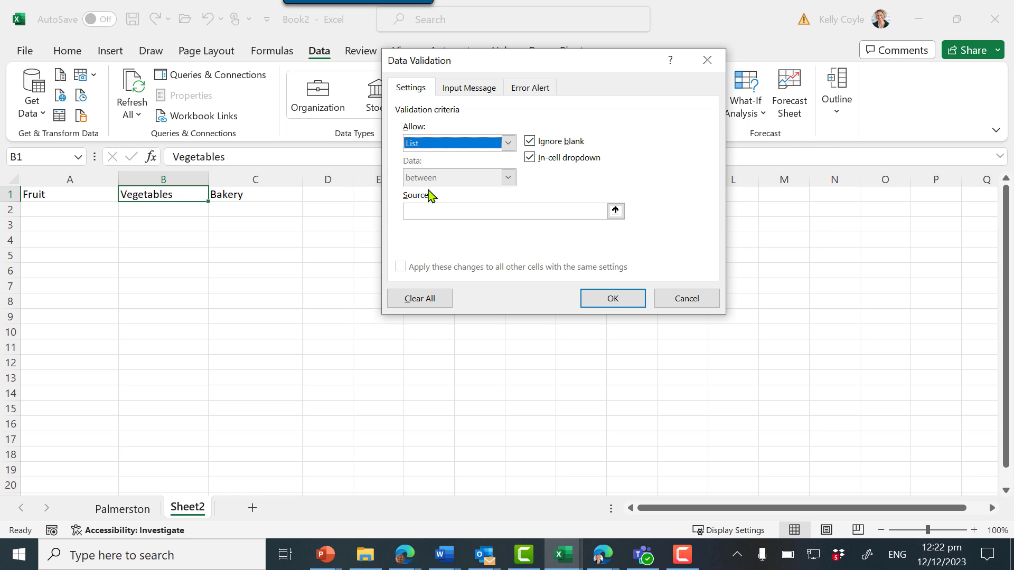
click(616, 211)
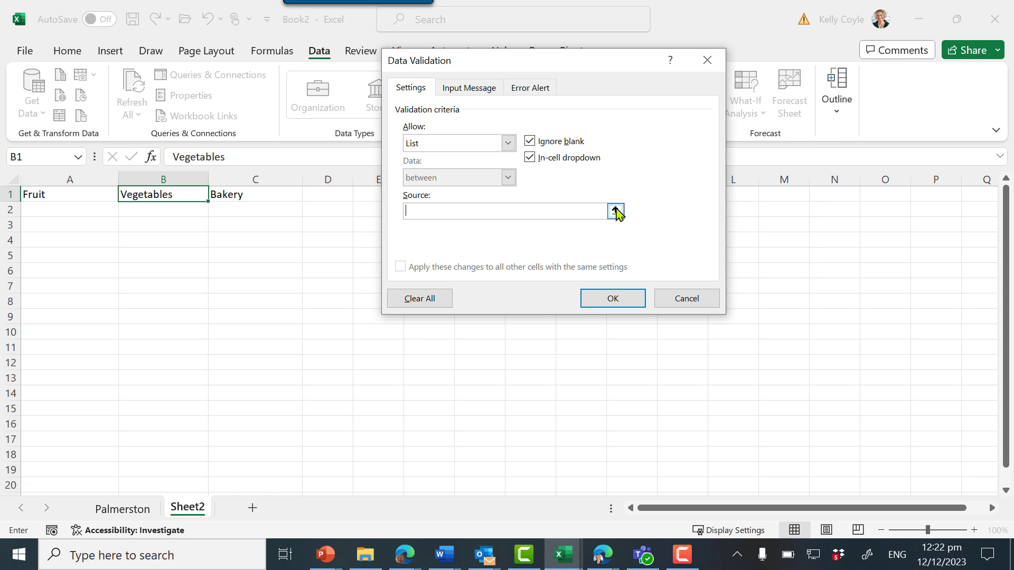
click(126, 510)
click(163, 180)
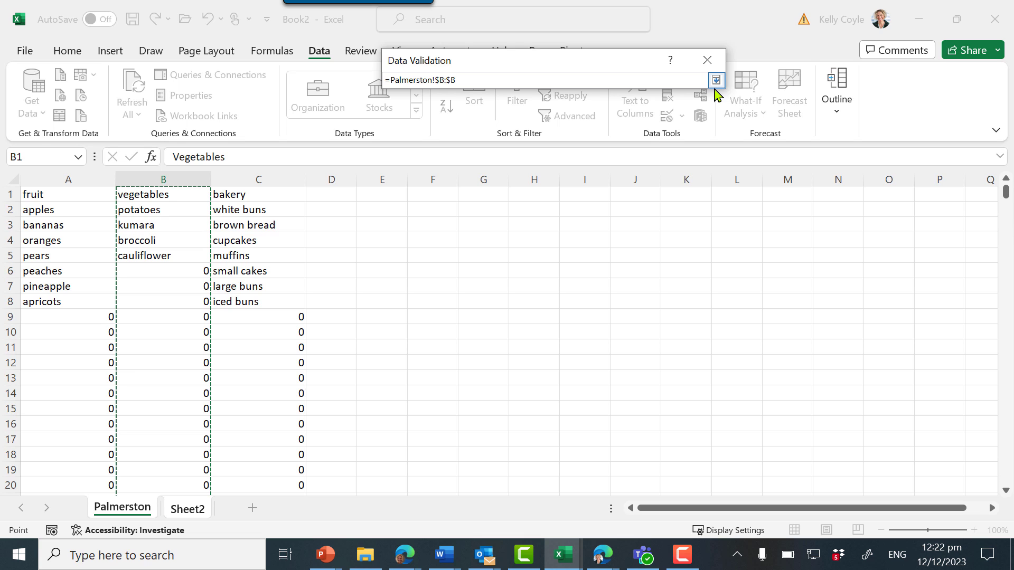
click(716, 80)
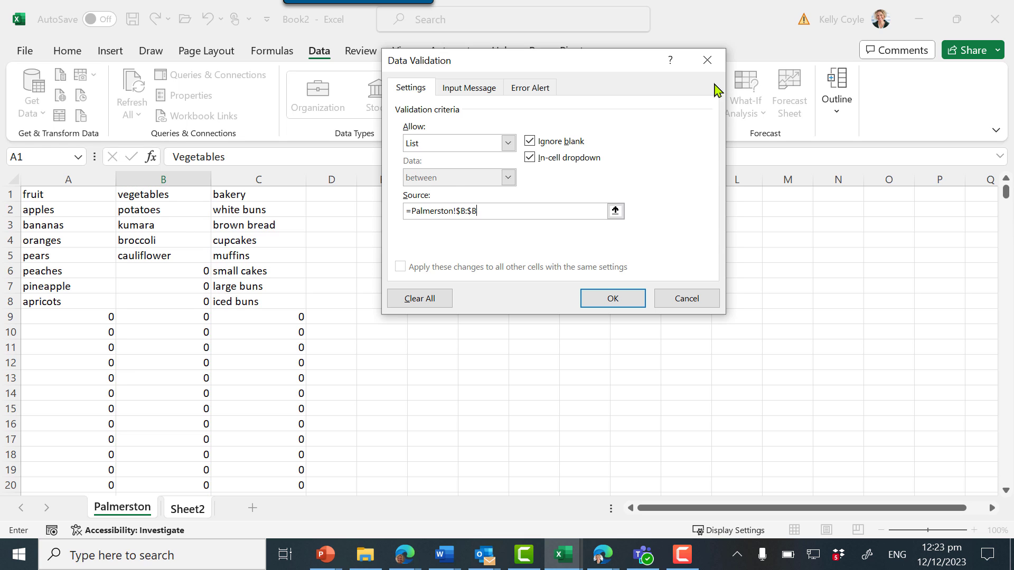
click(599, 298)
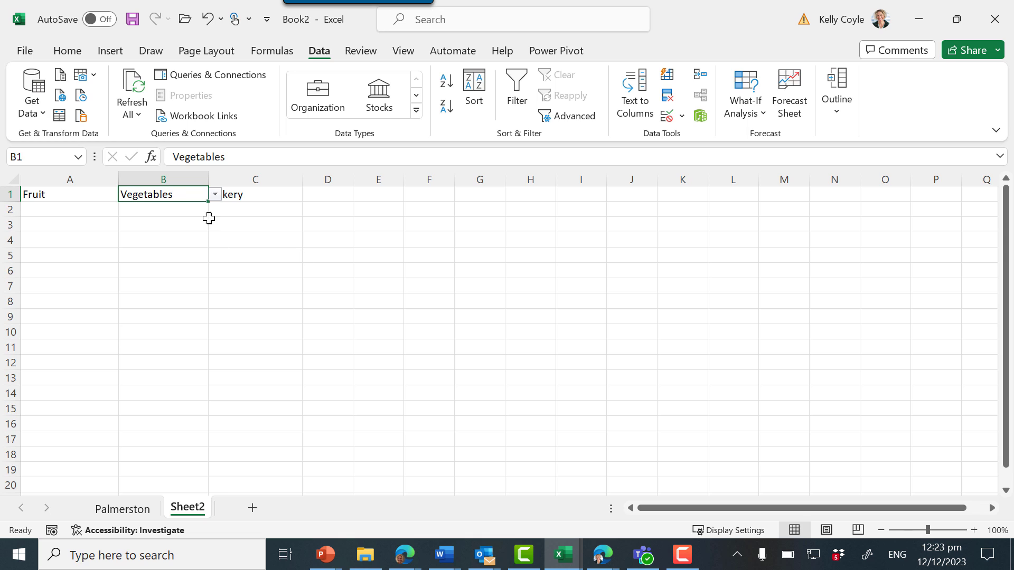
click(215, 195)
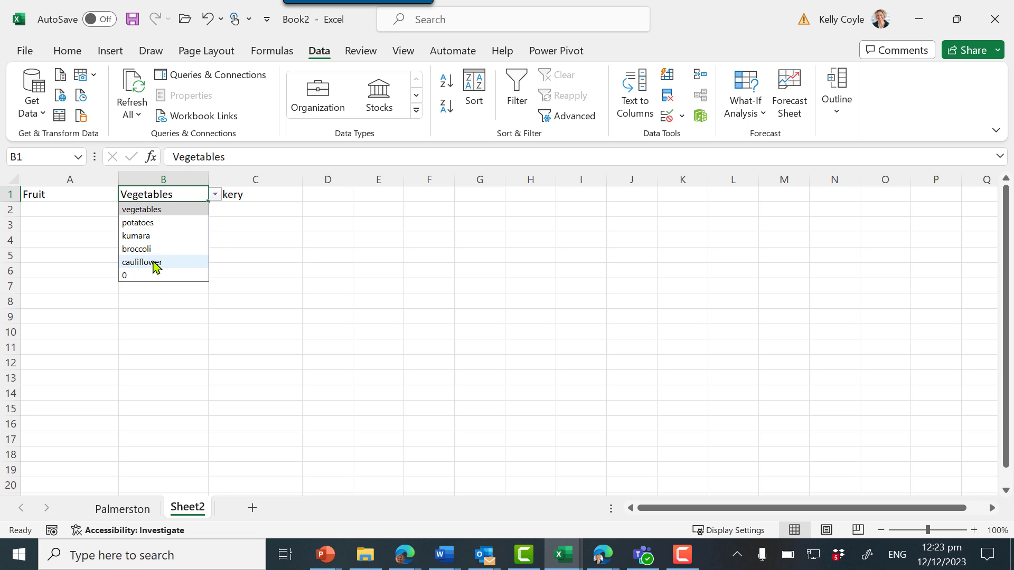
click(215, 196)
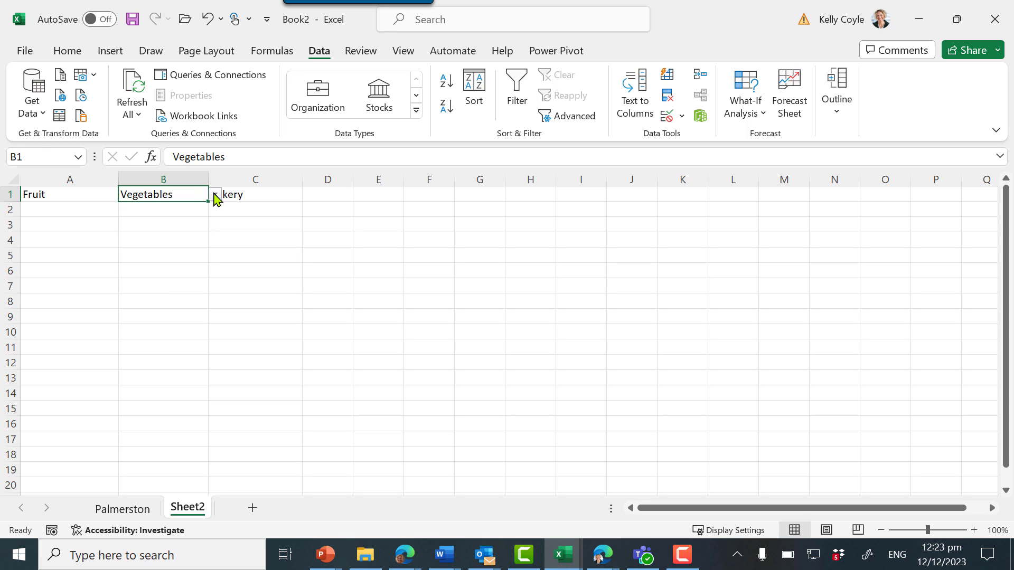
click(113, 513)
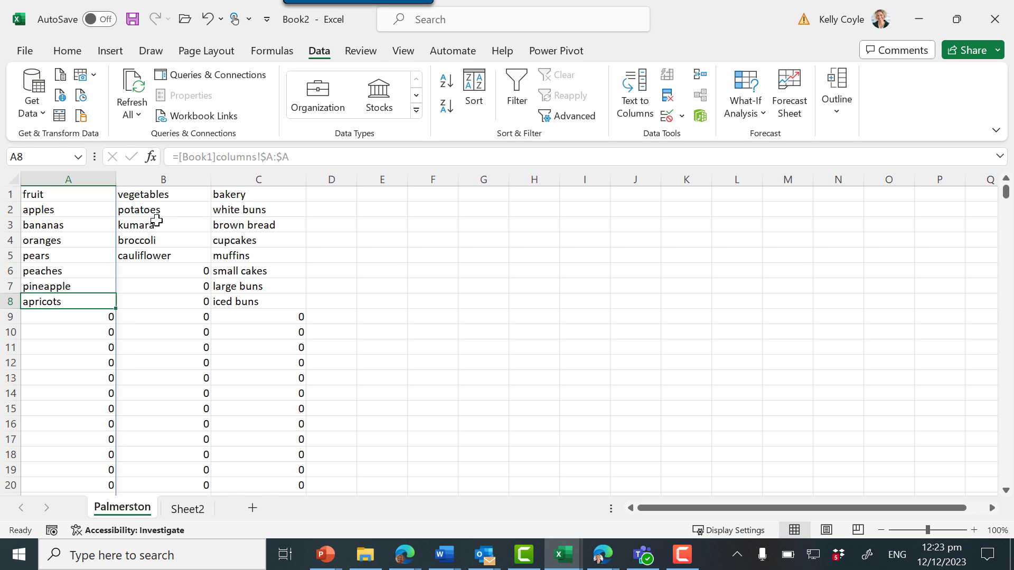
- Type carrots into B6 below cauliflower on Book1's columns sheet and verify it on Hastings
mouse_move(563, 555)
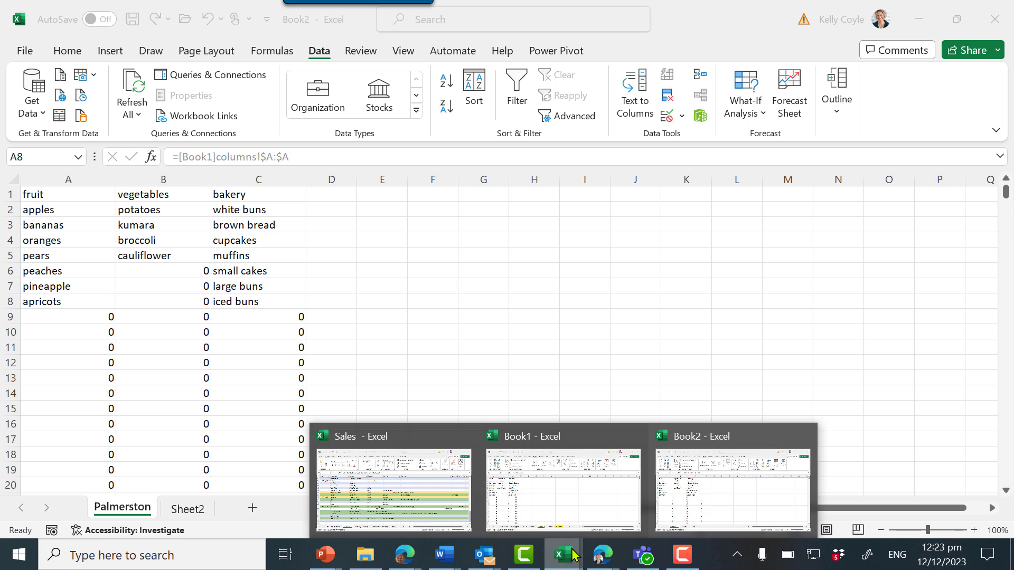
click(559, 507)
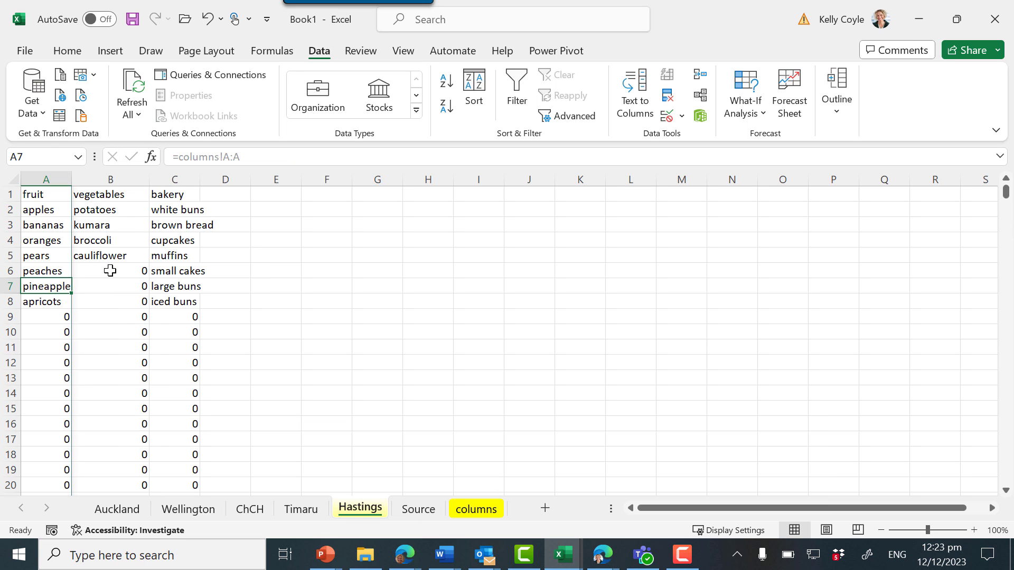
click(477, 518)
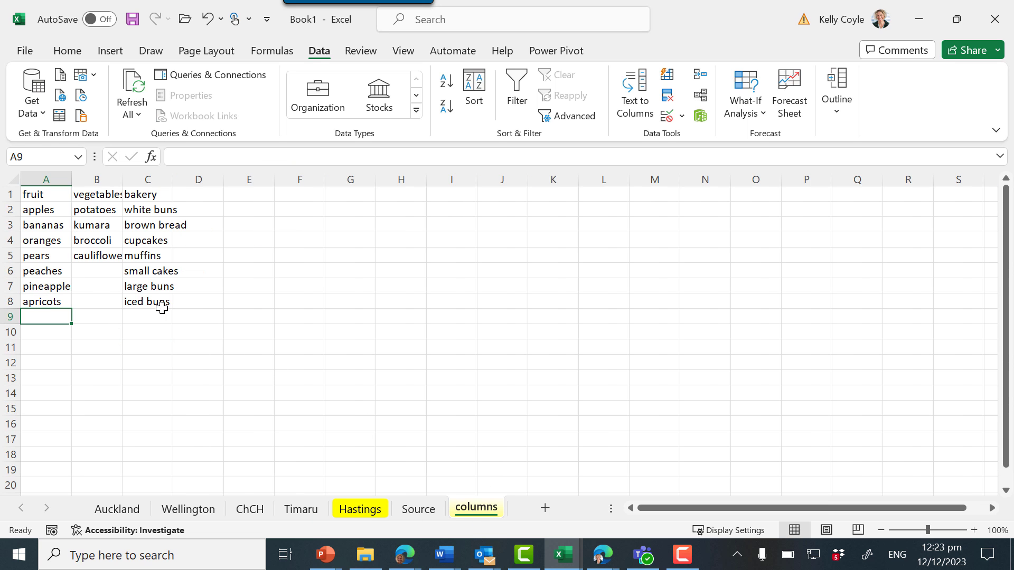
click(100, 272)
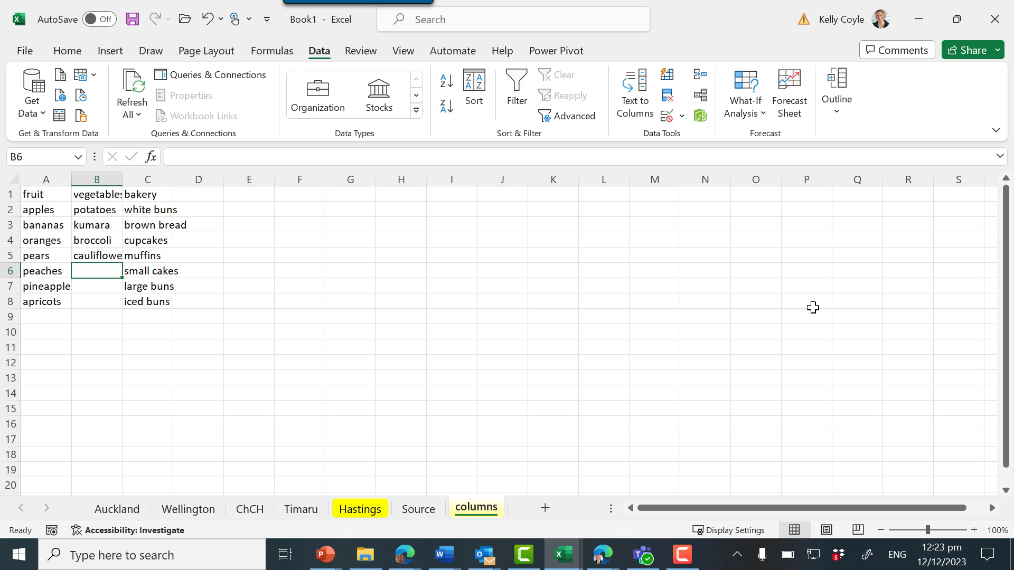
text(arr)
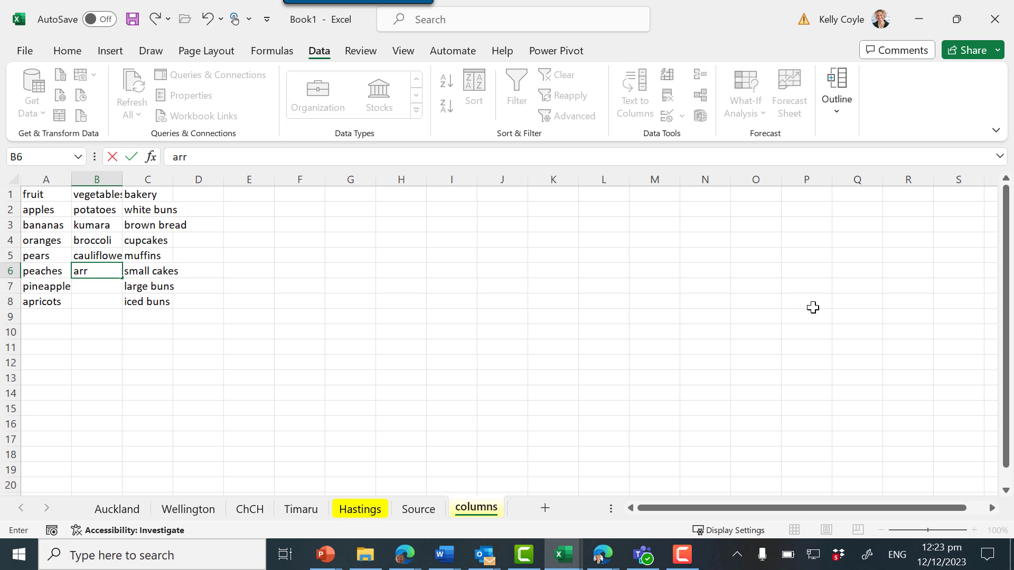
text(carr)
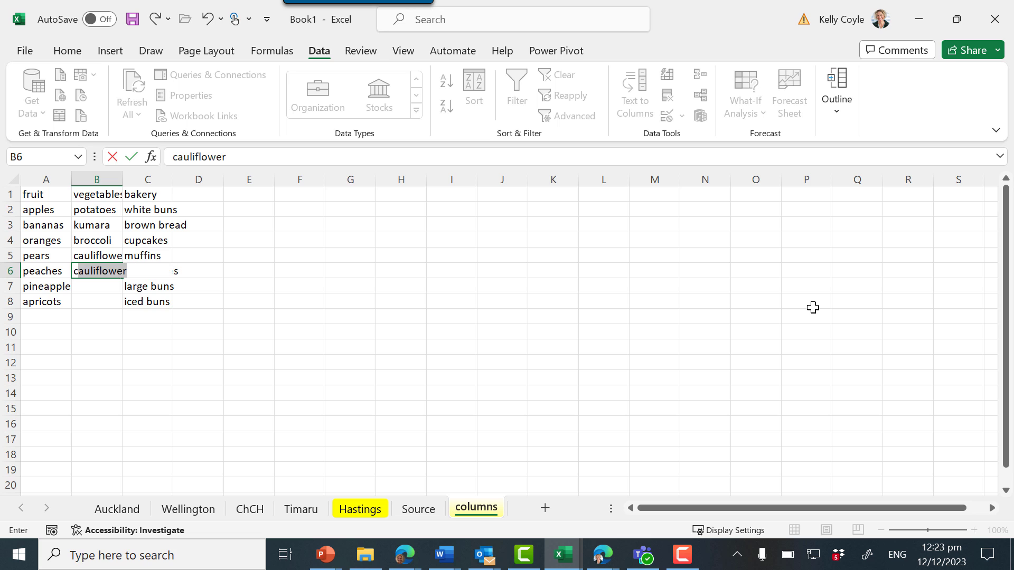
text(ots)
key(Return)
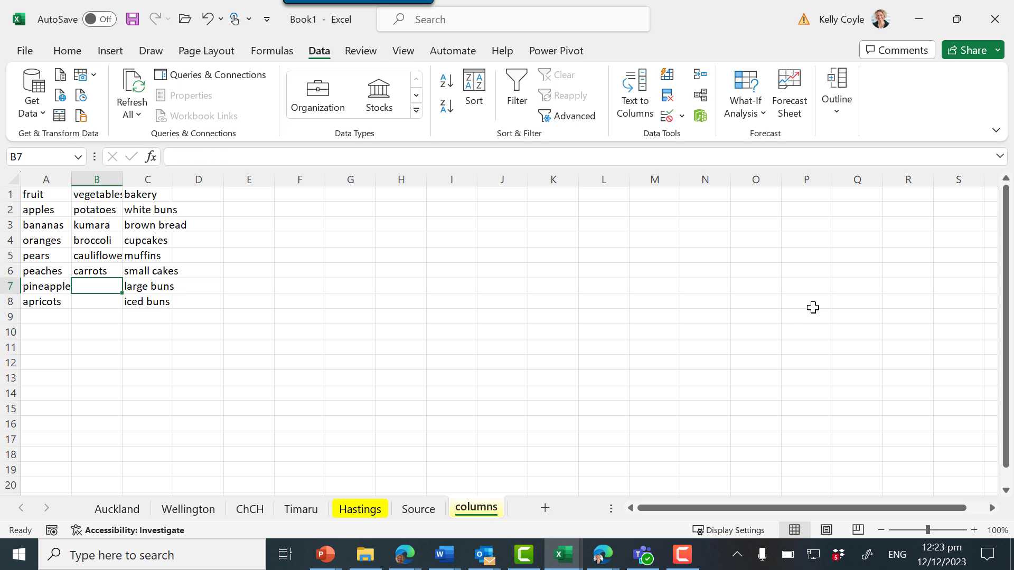
click(351, 517)
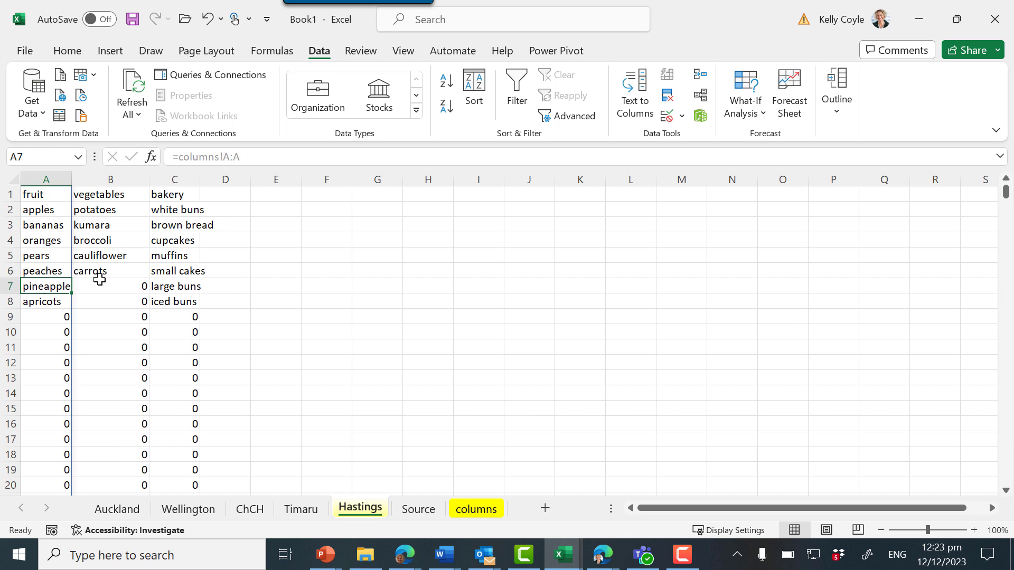
click(475, 509)
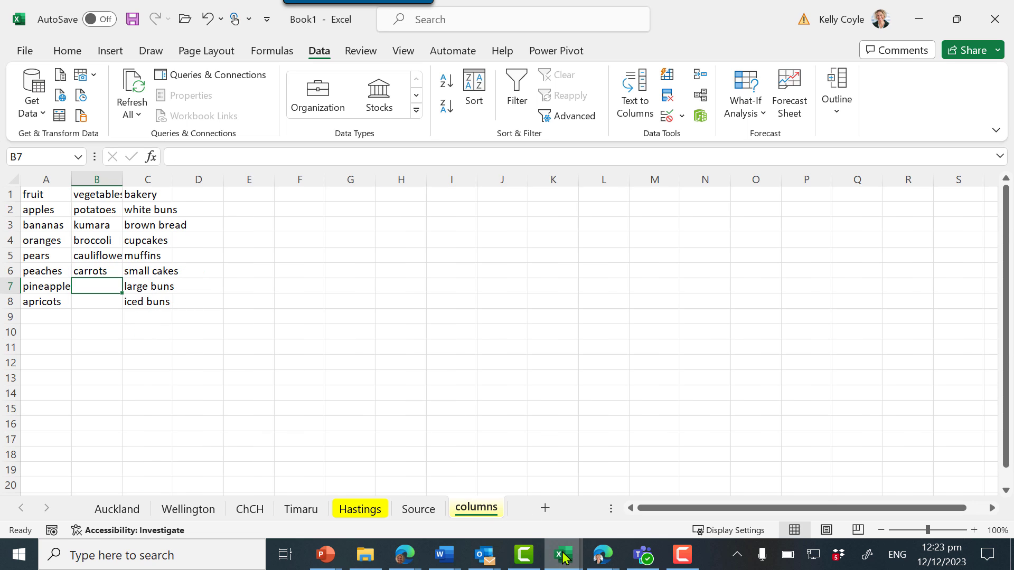
- Verify carrots in Palmerston B6, then choose carrots from Sheet2's B1 dropdown
mouse_move(563, 556)
click(752, 490)
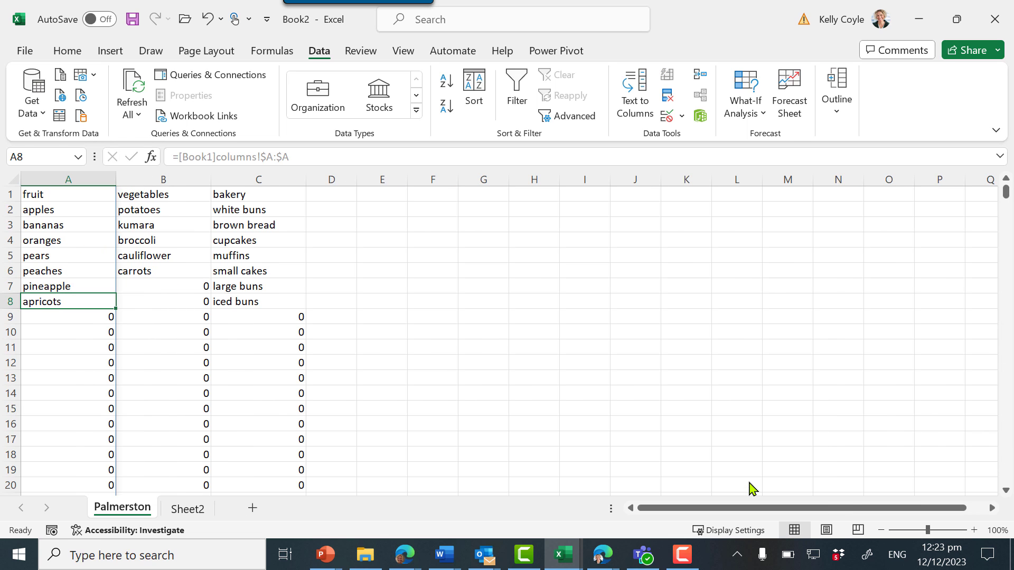
click(155, 274)
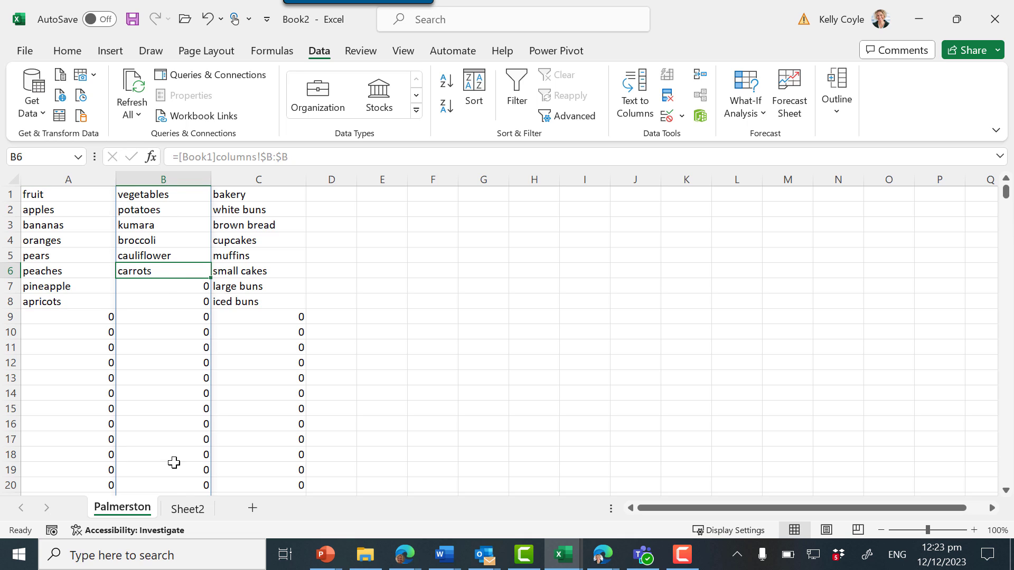
click(190, 508)
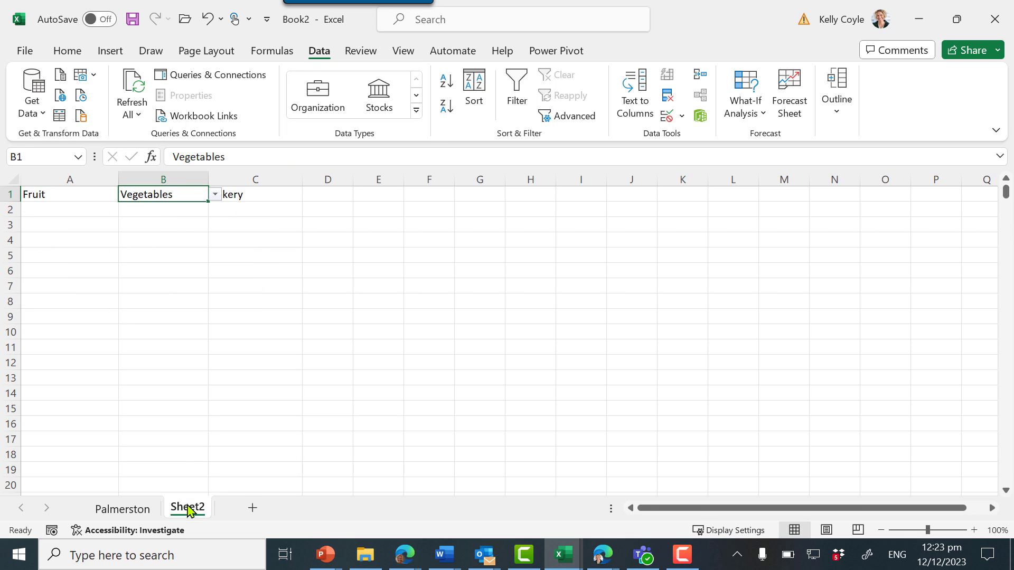
click(215, 195)
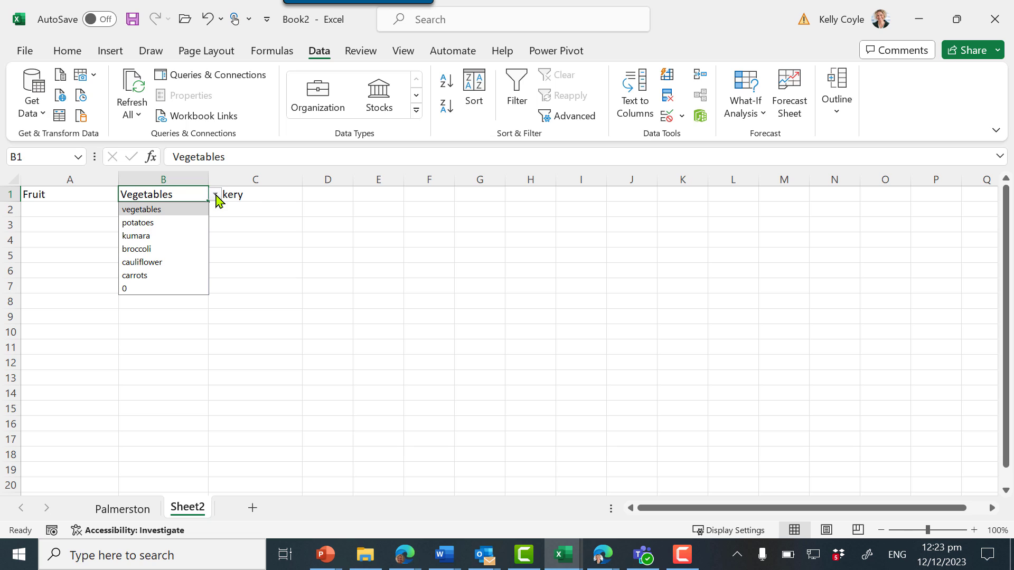
click(161, 278)
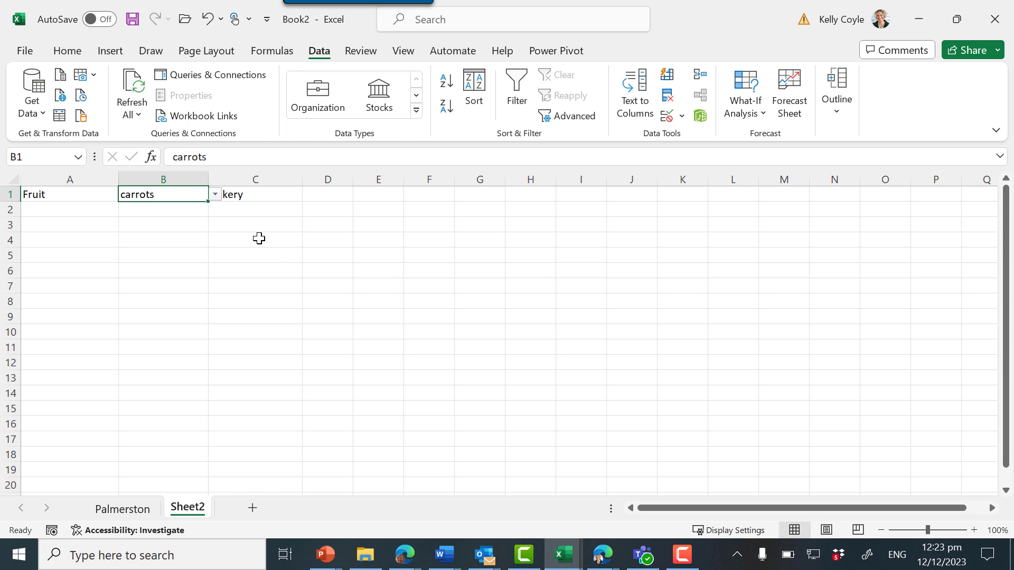
click(239, 195)
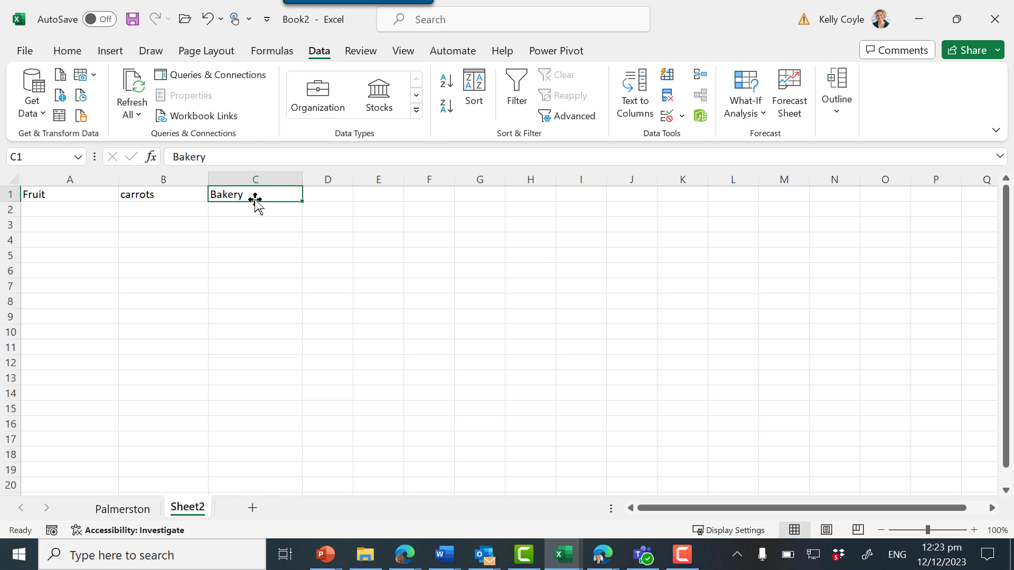
click(563, 562)
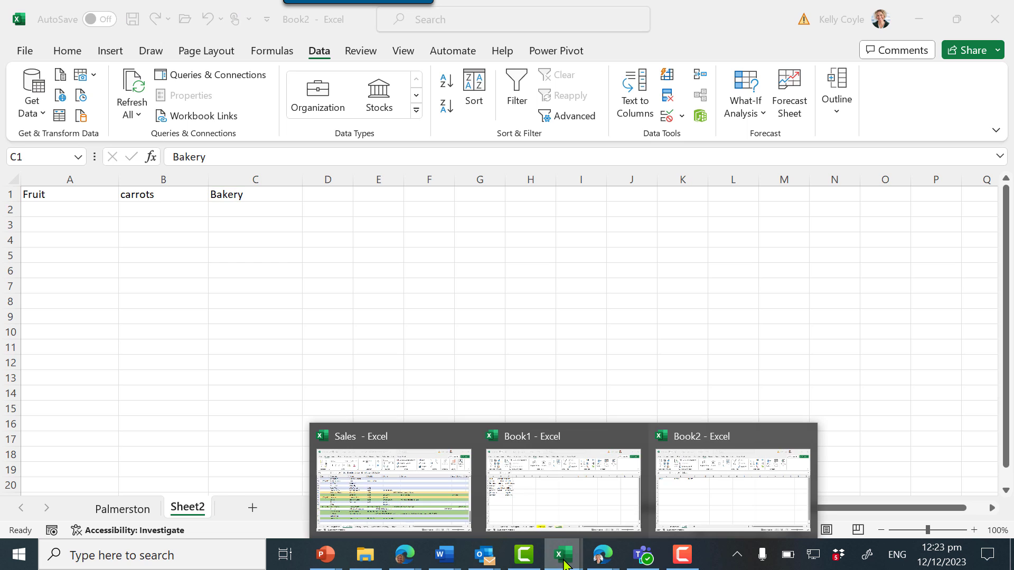
click(560, 502)
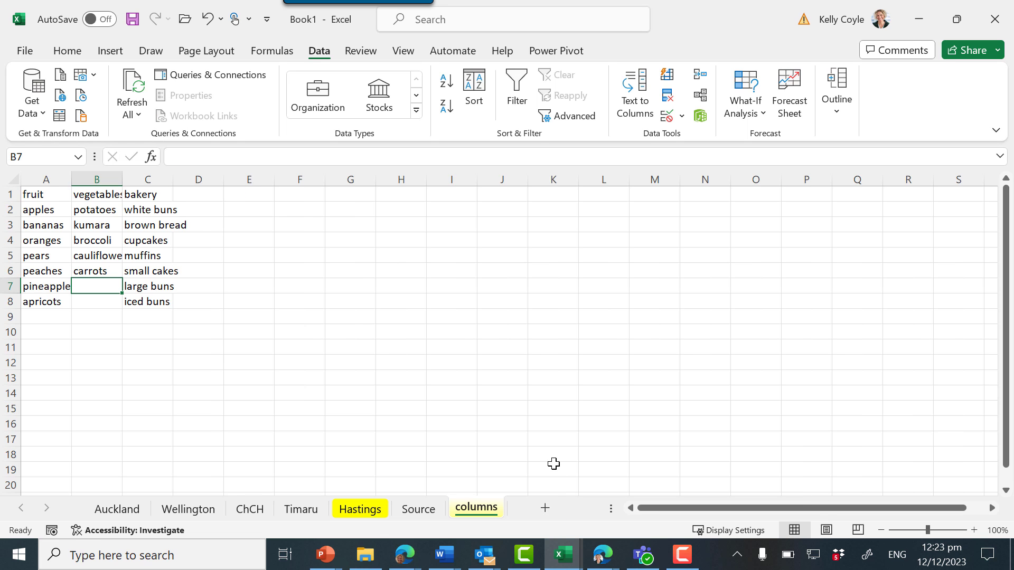